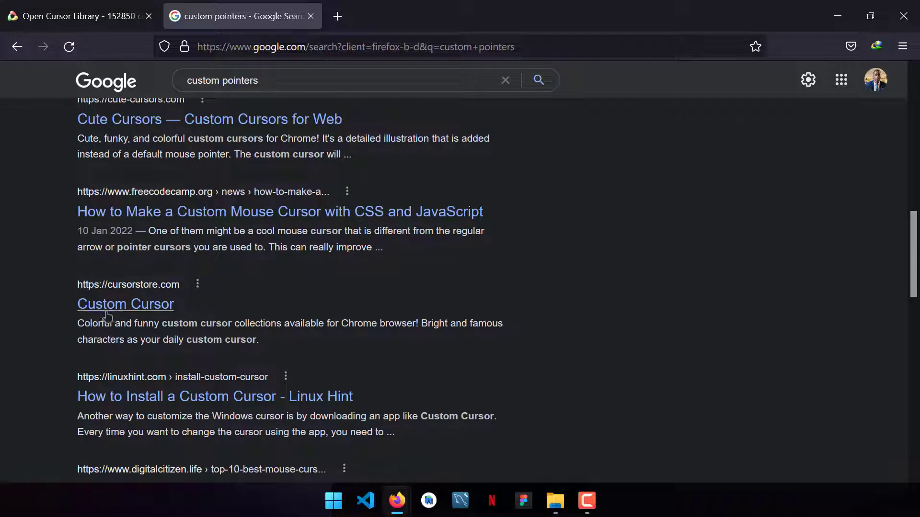
Look through the custom pointers search results, and examine the latest cursor sets in the Open Cursor Library.
scroll(58, 433, "down", 3)
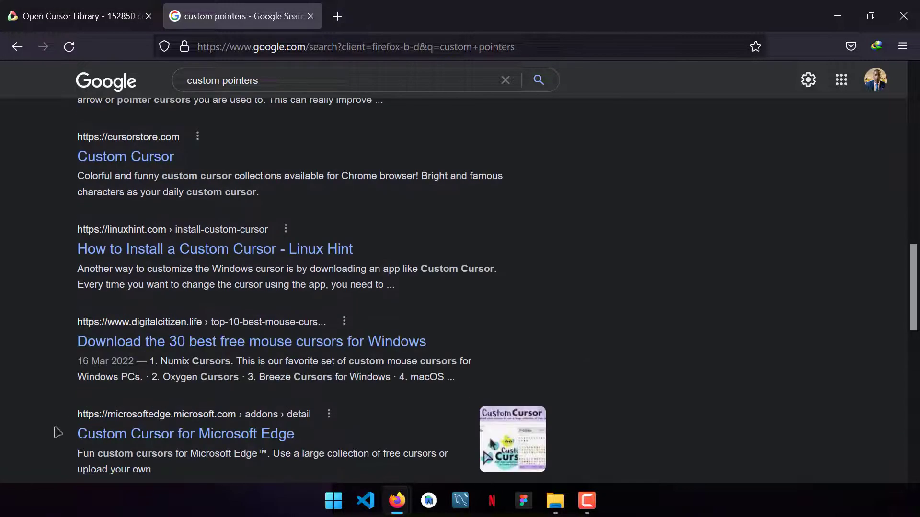
scroll(58, 432, "down", 1)
left_click(51, 9)
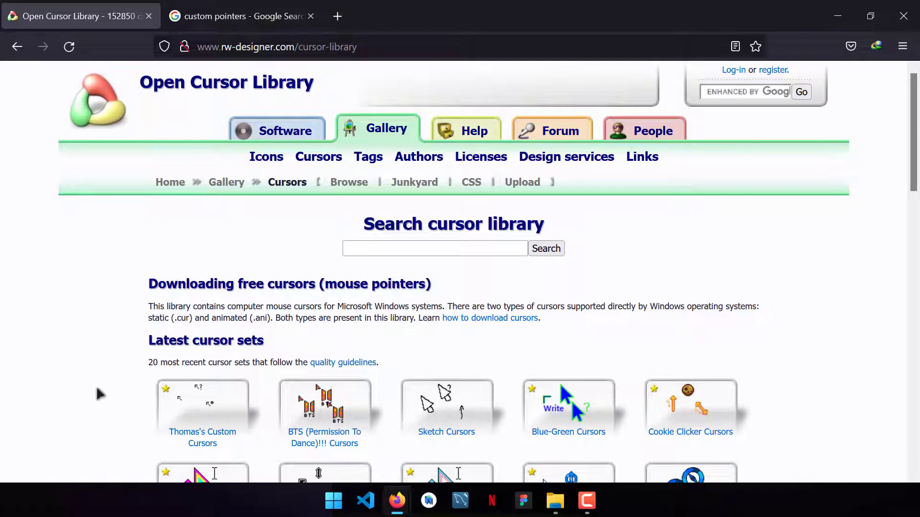
scroll(100, 393, "down", 3)
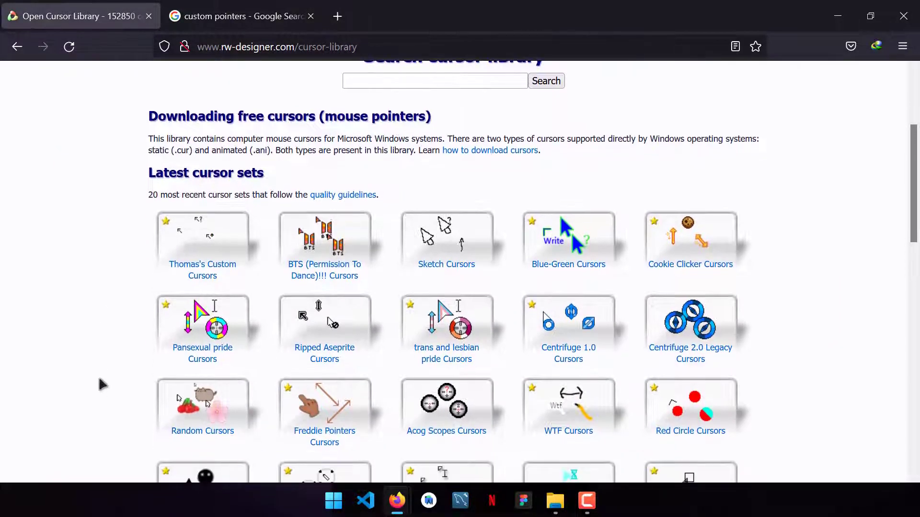
scroll(120, 374, "down", 2)
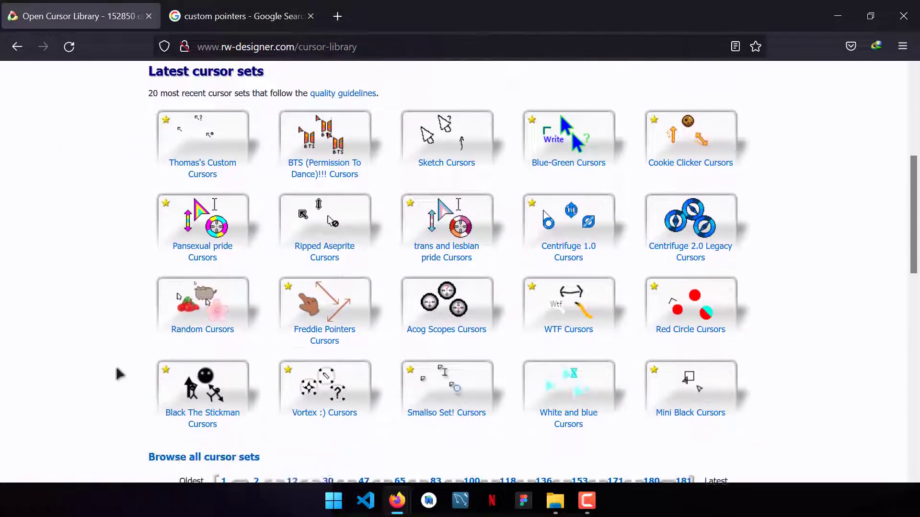
scroll(119, 374, "down", 2)
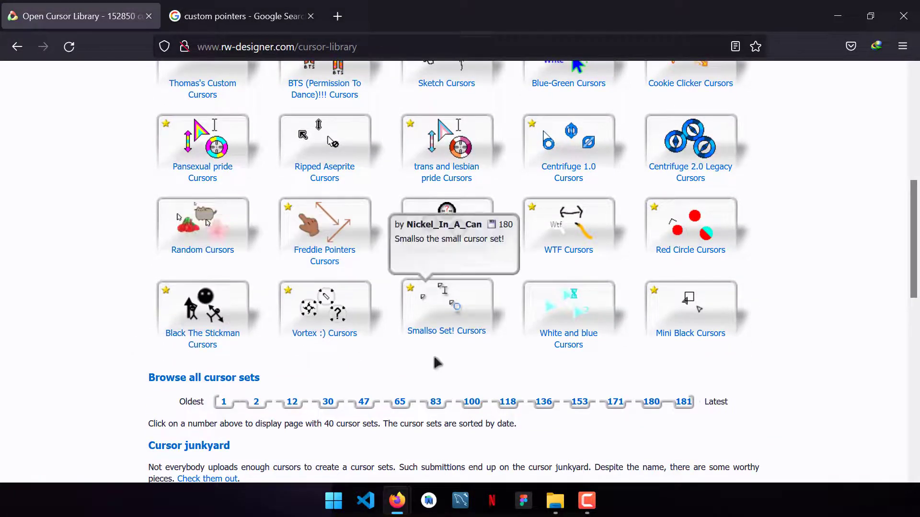
mouse_move(670, 332)
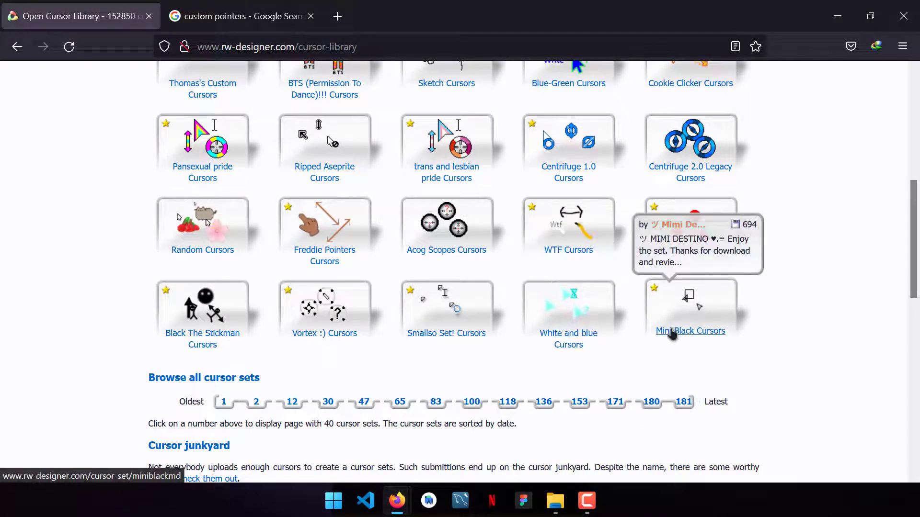
scroll(448, 249, "up", 8)
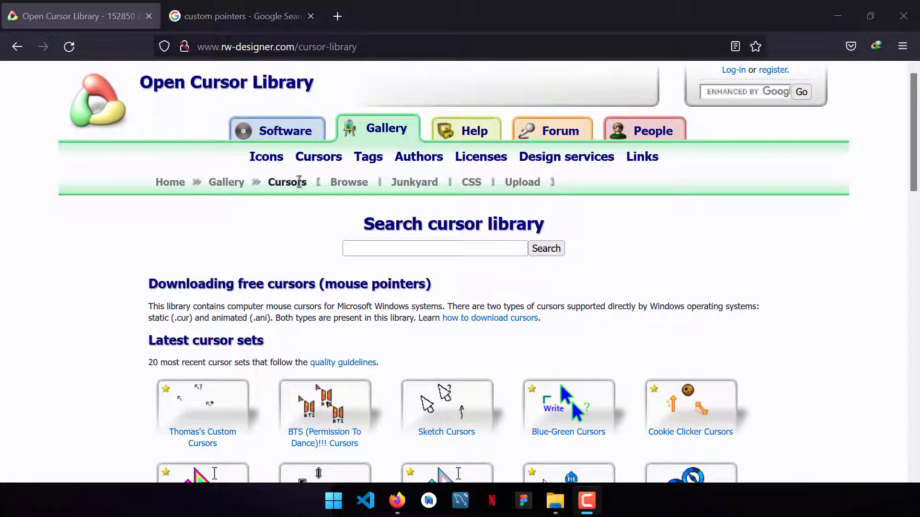
Download the Blue-Green Cursors set as blue-green.zip and open the folder it is saved in.
scroll(490, 341, "down", 4)
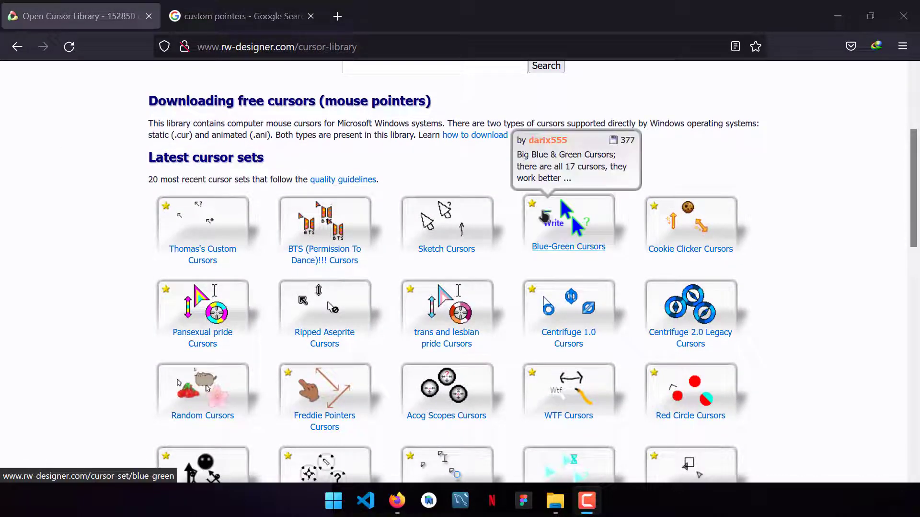
left_click(551, 217)
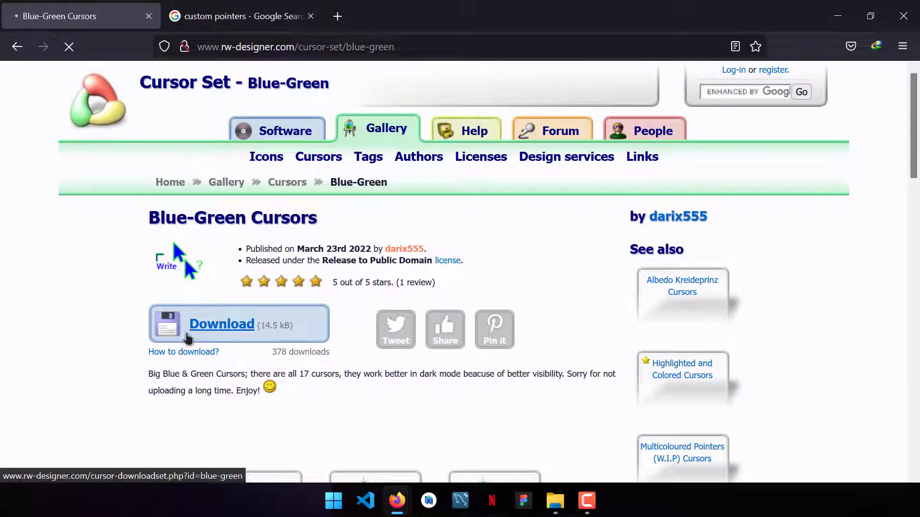
left_click(192, 336)
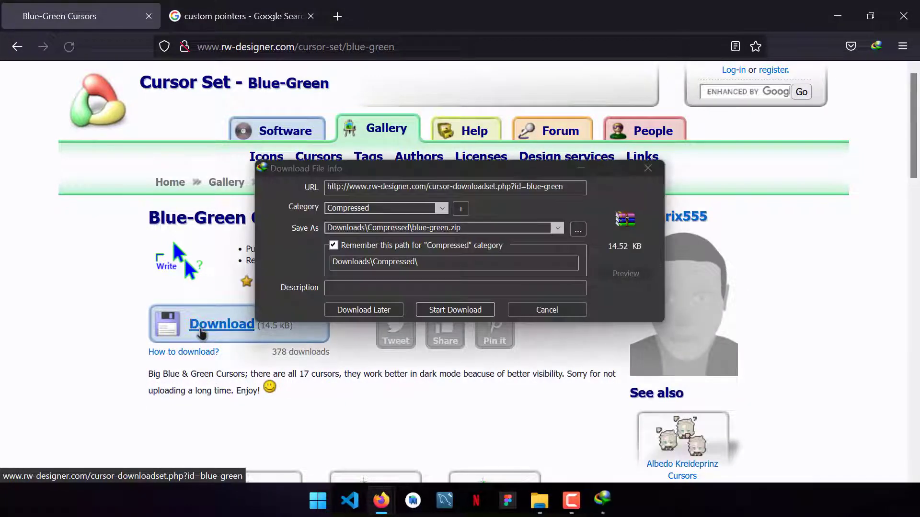
left_click(453, 312)
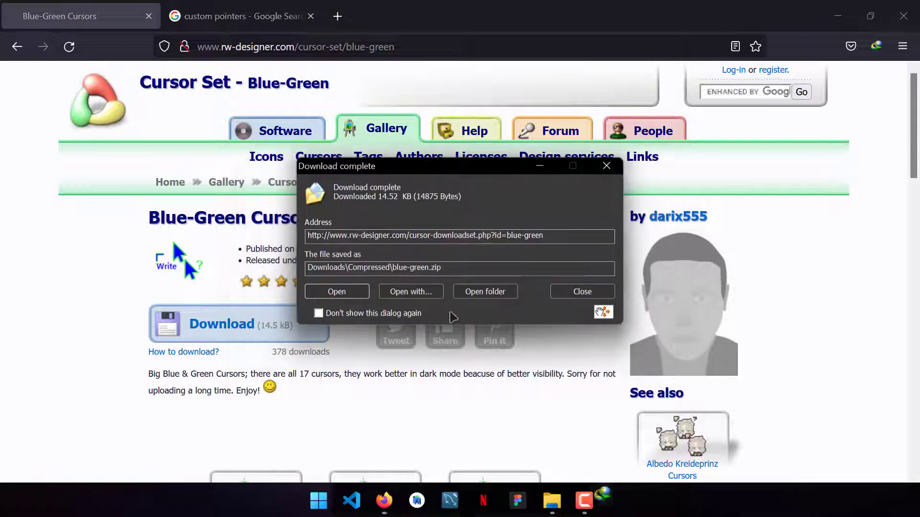
left_click(463, 295)
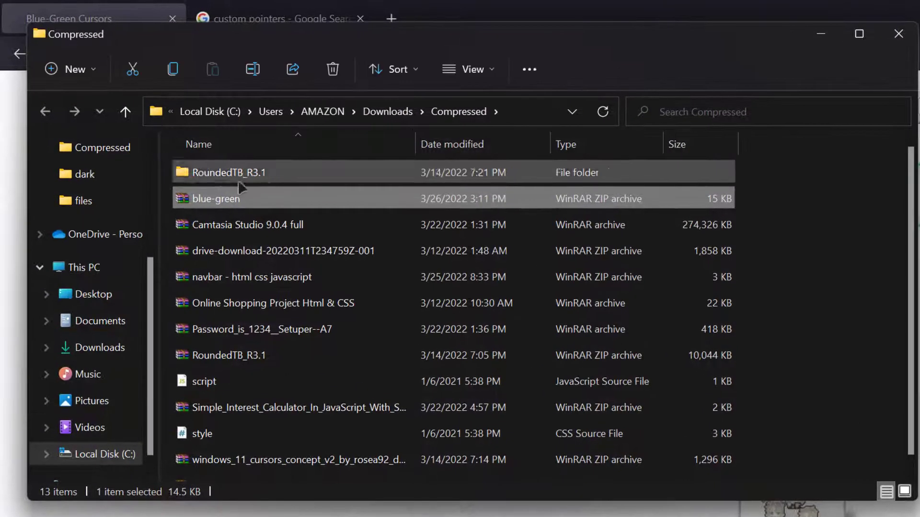
Inspect the contents of the blue-green archive in WinRAR and close it.
right_click(200, 198)
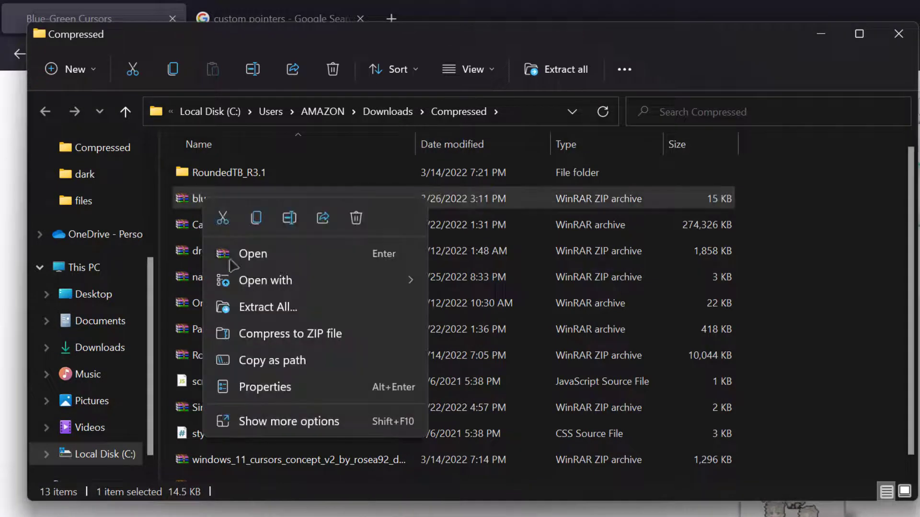
mouse_move(240, 288)
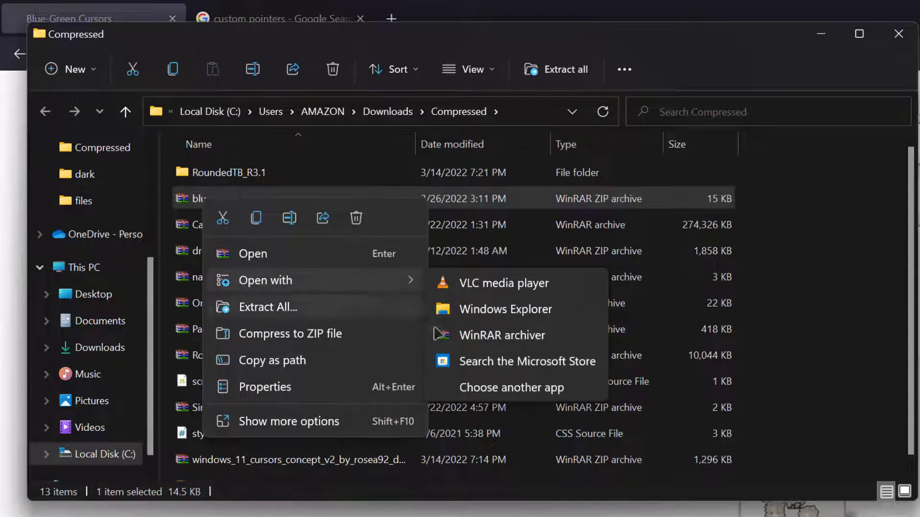
left_click(453, 341)
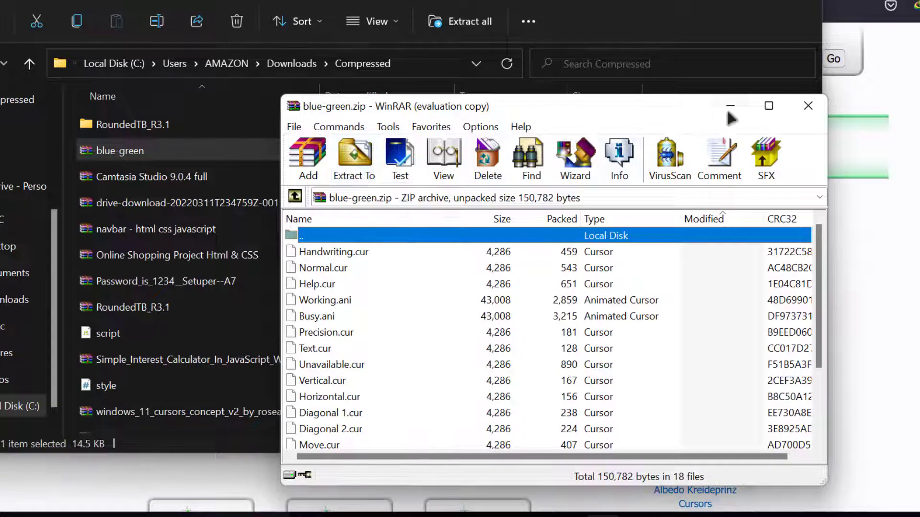
left_click(808, 105)
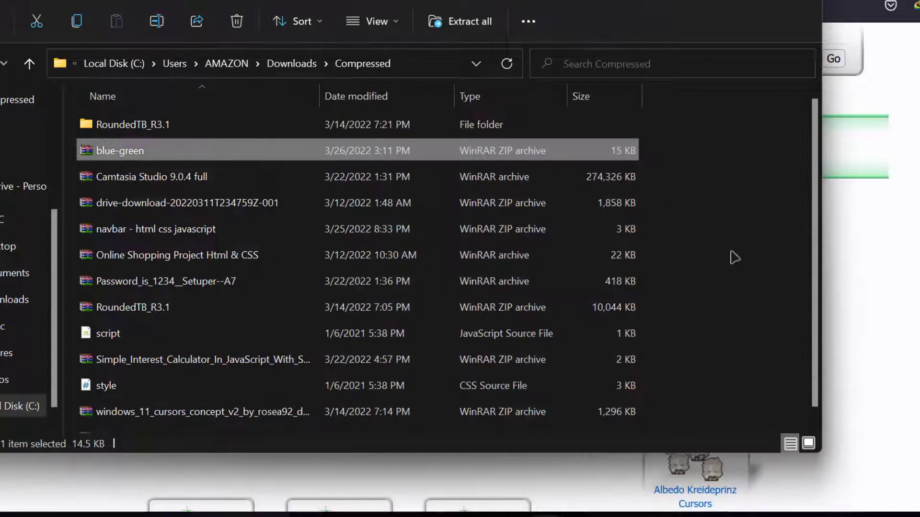
Create a new folder named "cursor tutorial" in the Compressed folder.
left_click(734, 258)
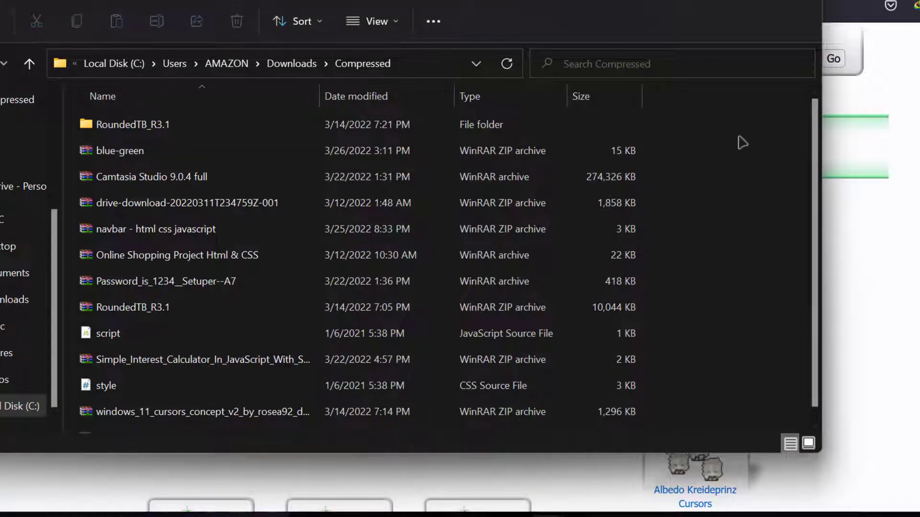
right_click(738, 153)
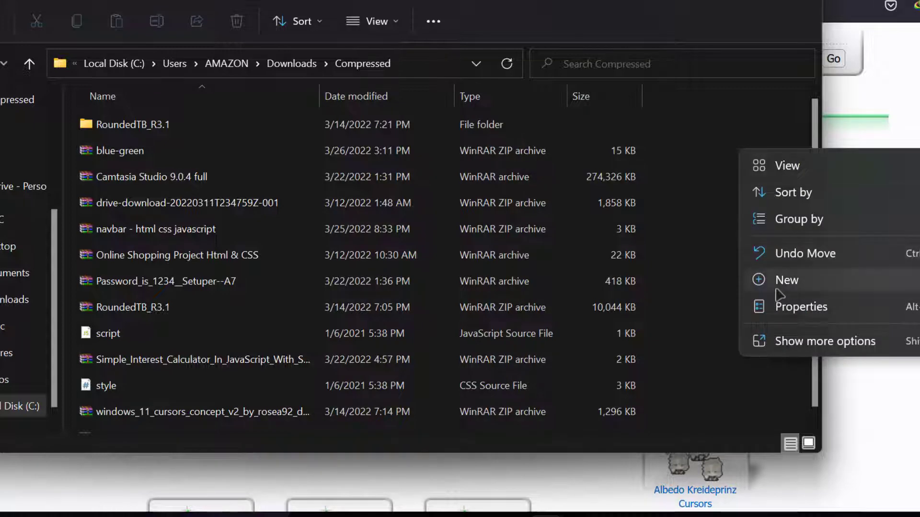
mouse_move(776, 283)
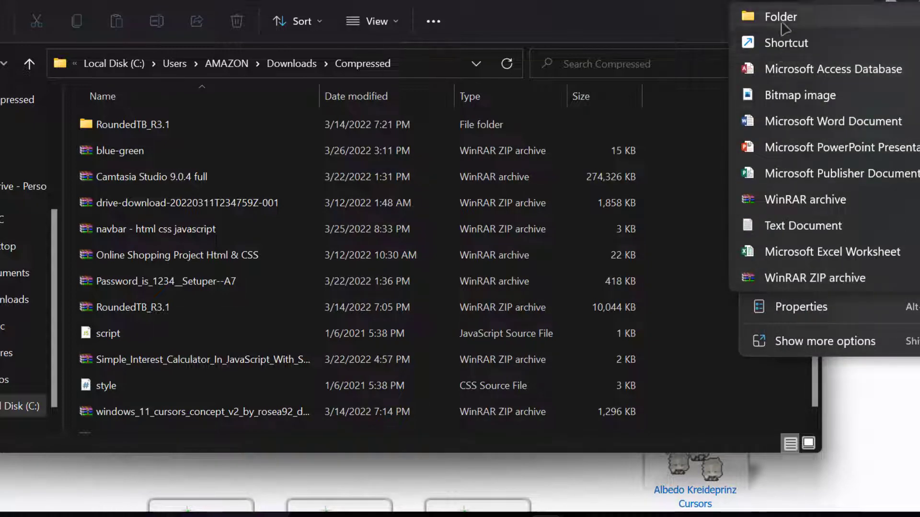
left_click(780, 18)
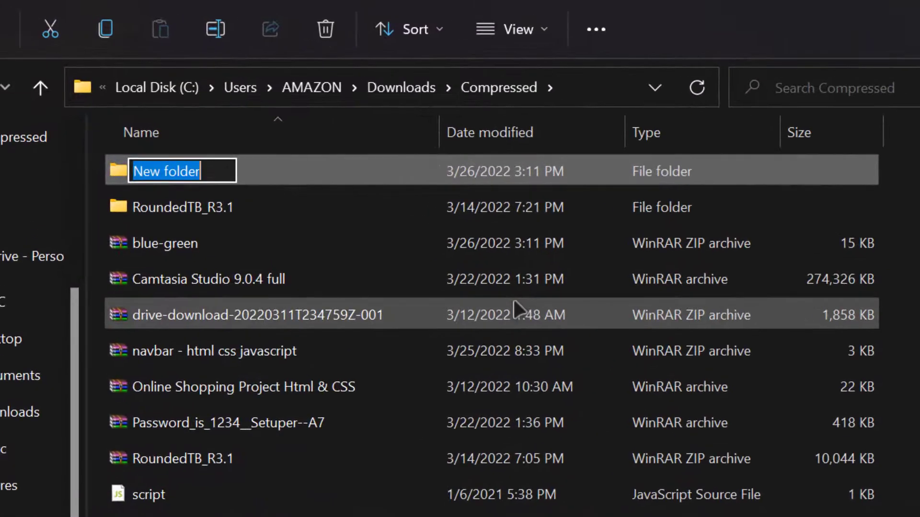
type("cursor tutorial")
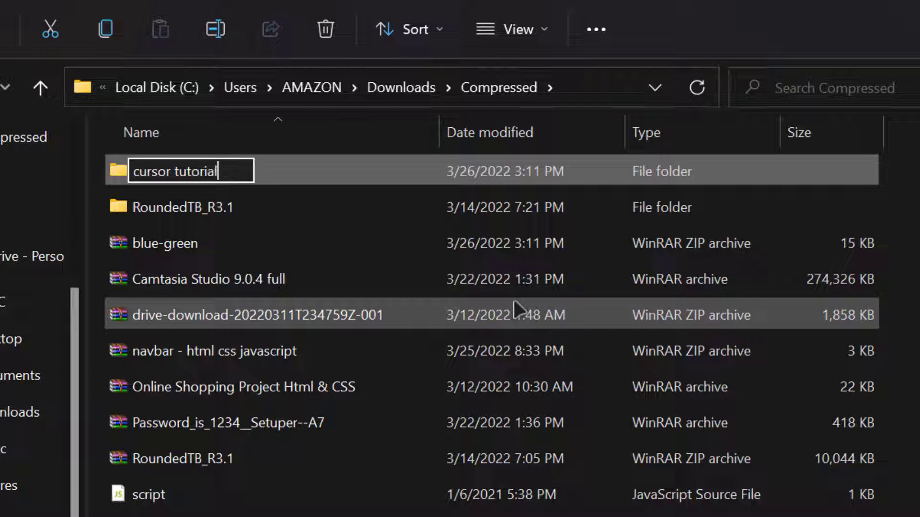
key("Return")
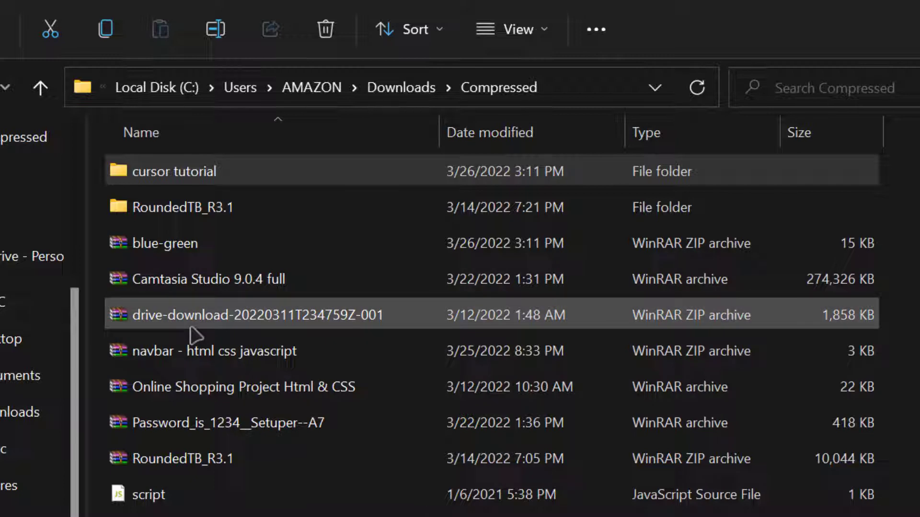
Move the blue-green archive into the cursor tutorial folder and extract its files there.
left_click_drag(148, 261, 196, 181)
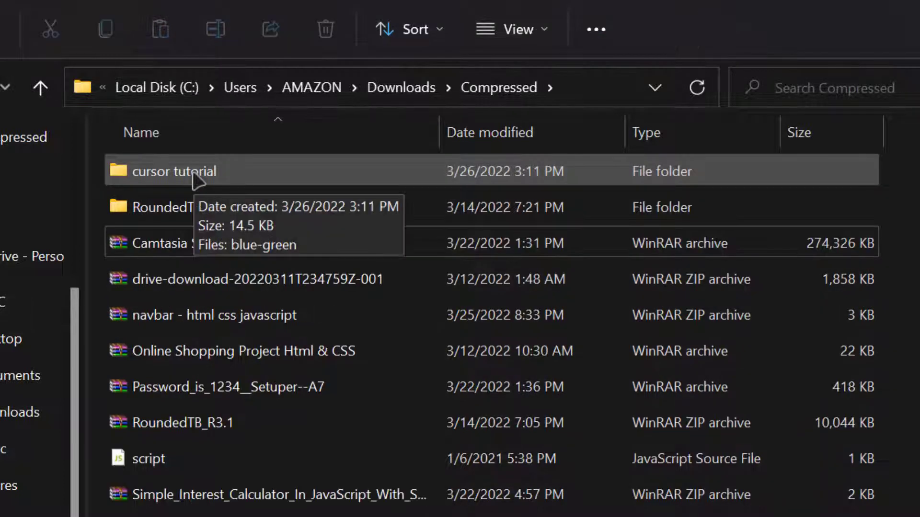
double_click(194, 176)
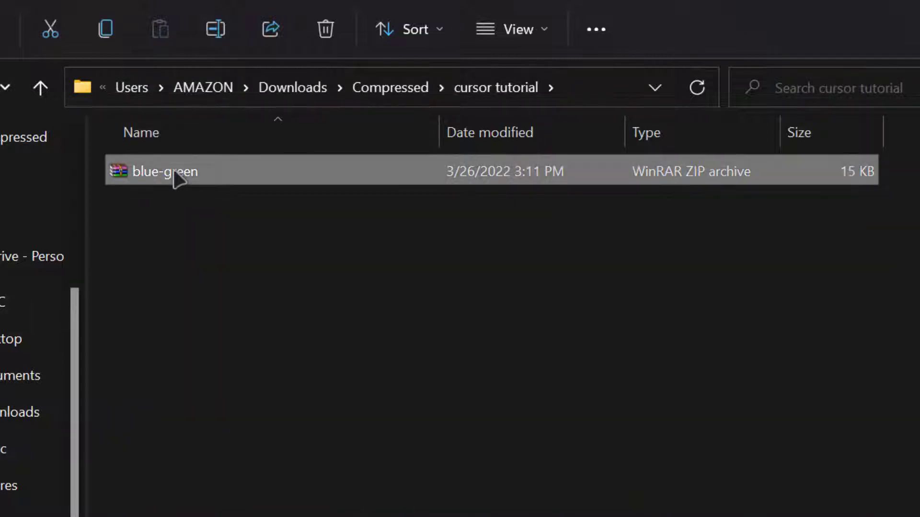
right_click(175, 173)
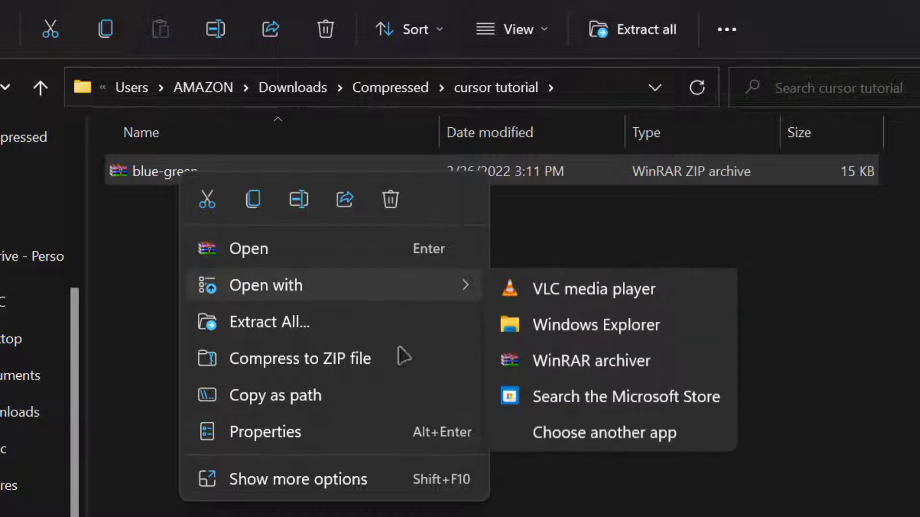
left_click(410, 491)
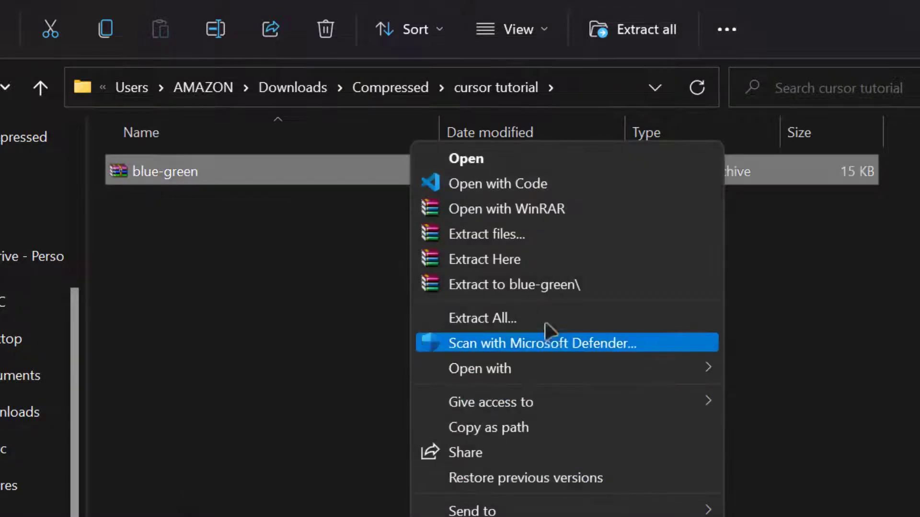
left_click(460, 262)
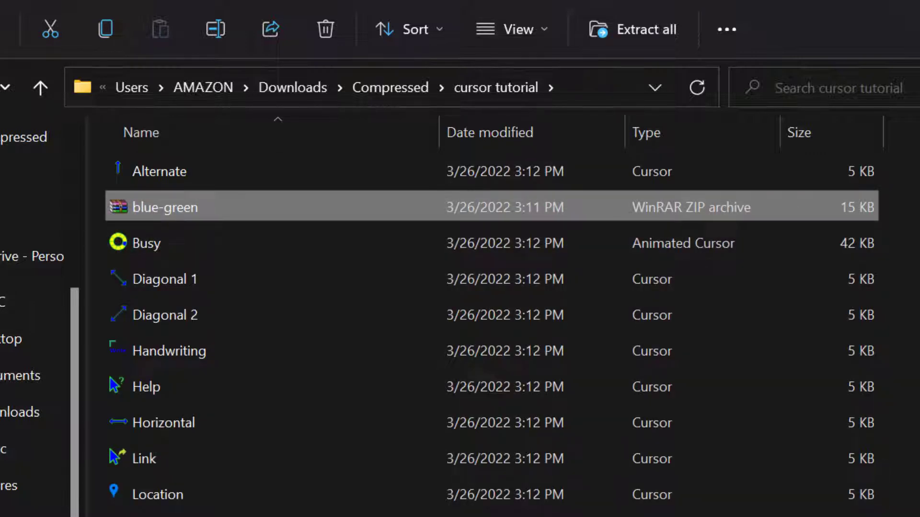
key("Escape")
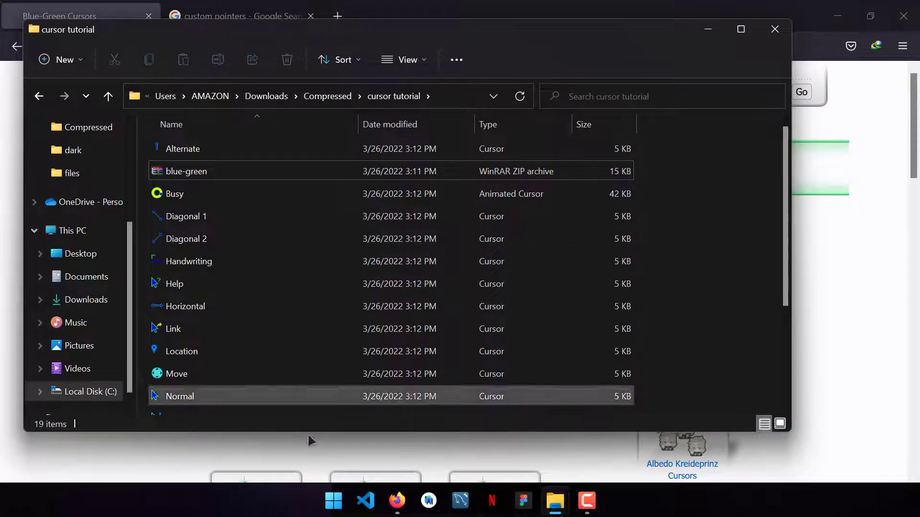
Search Windows for "pointer" and bring up the mouse pointer display or speed settings in front of the folder window.
left_click(334, 501)
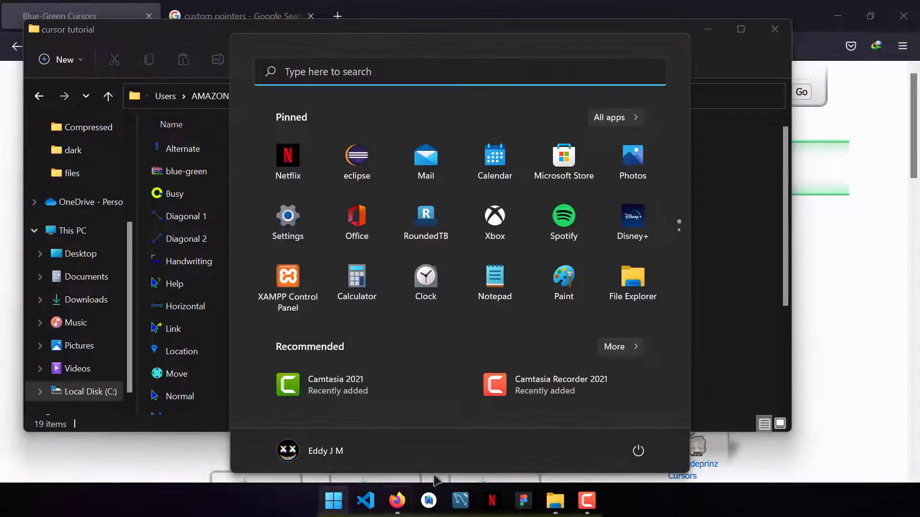
left_click(337, 74)
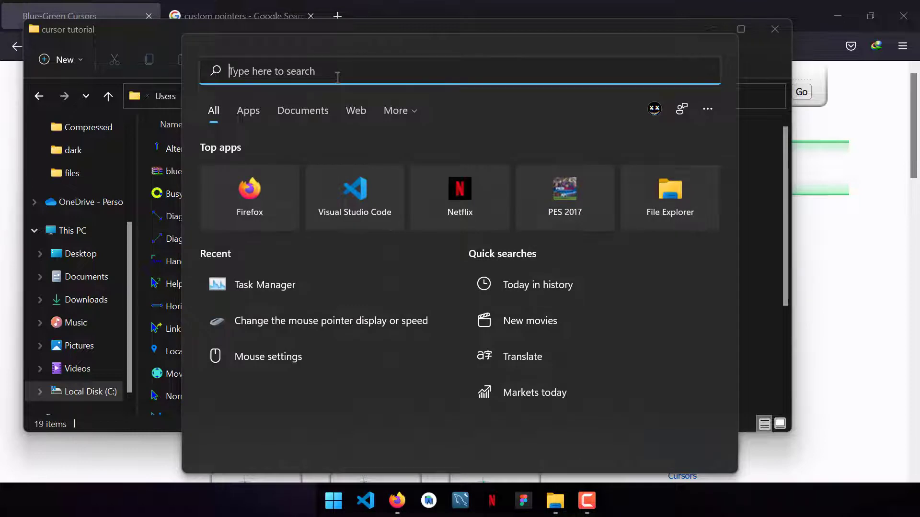
type("cu")
key("BackSpace")
key("BackSpace")
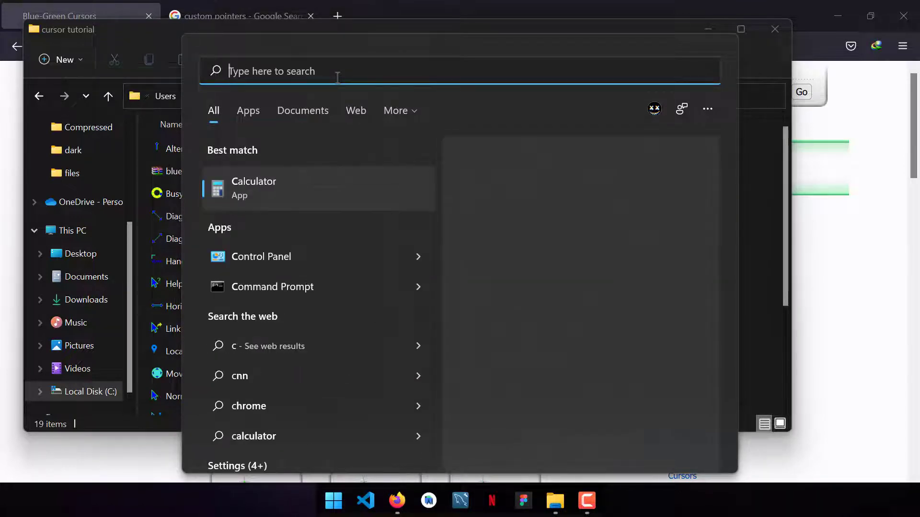
type("pointer")
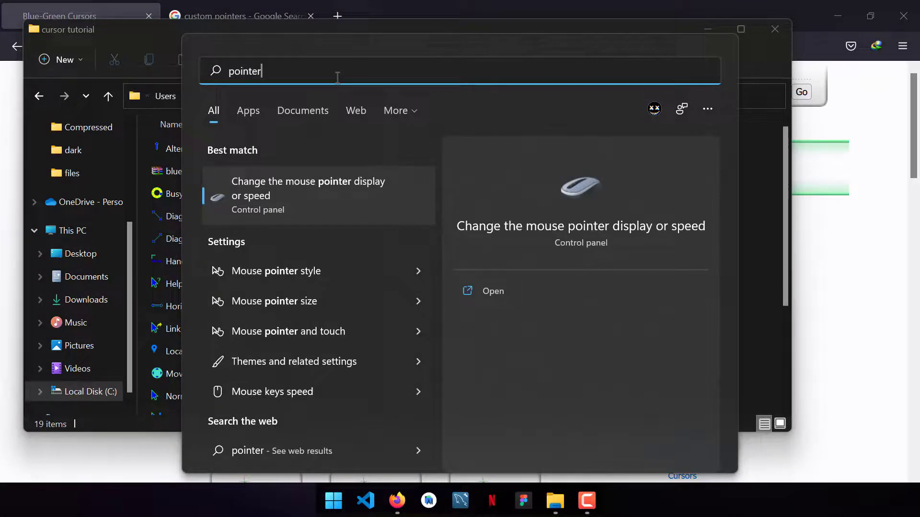
left_click(256, 221)
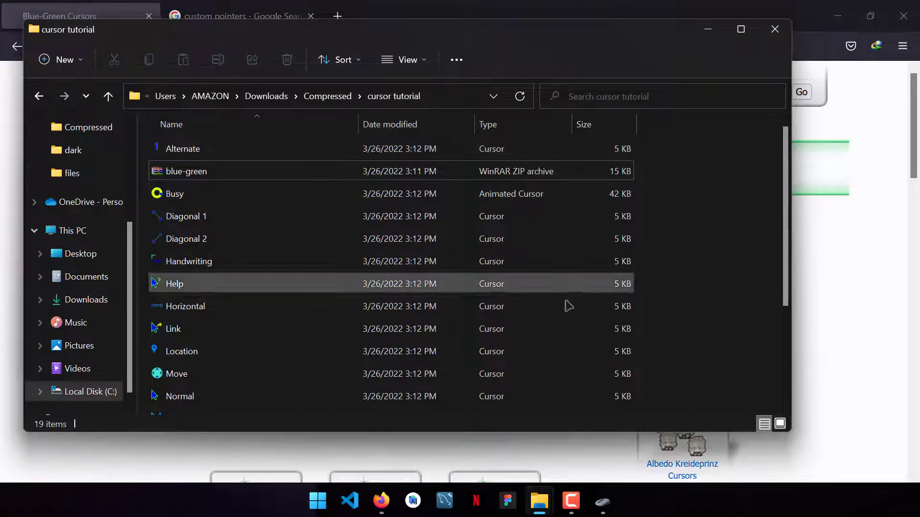
left_click(604, 507)
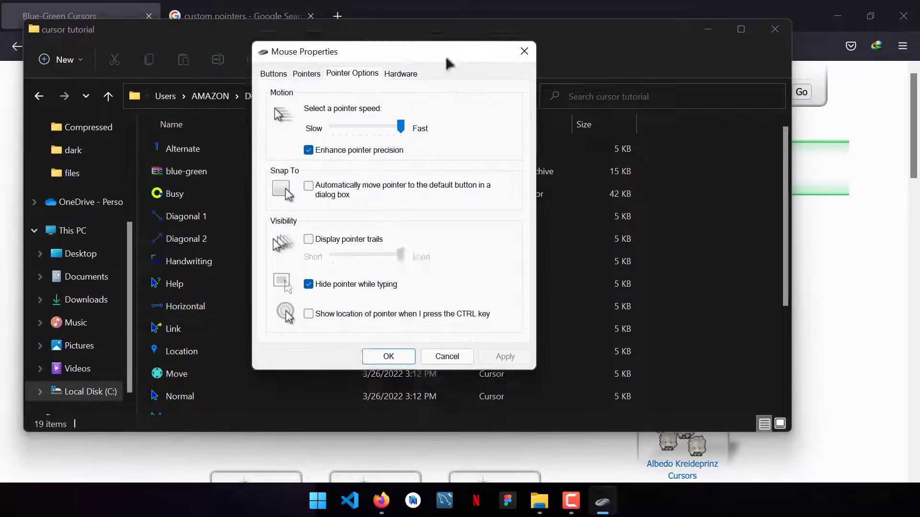
left_click_drag(444, 53, 538, 96)
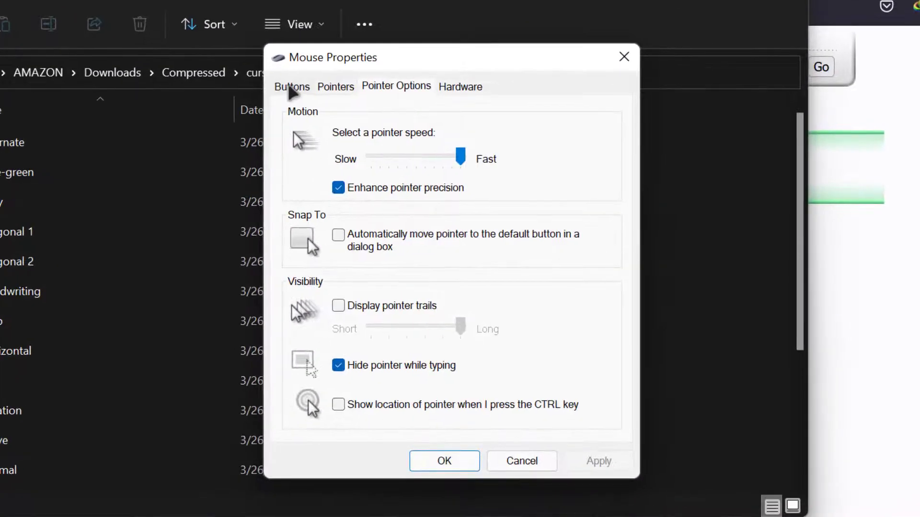
Set the mouse pointer scheme to (None) in Mouse Properties.
left_click(336, 88)
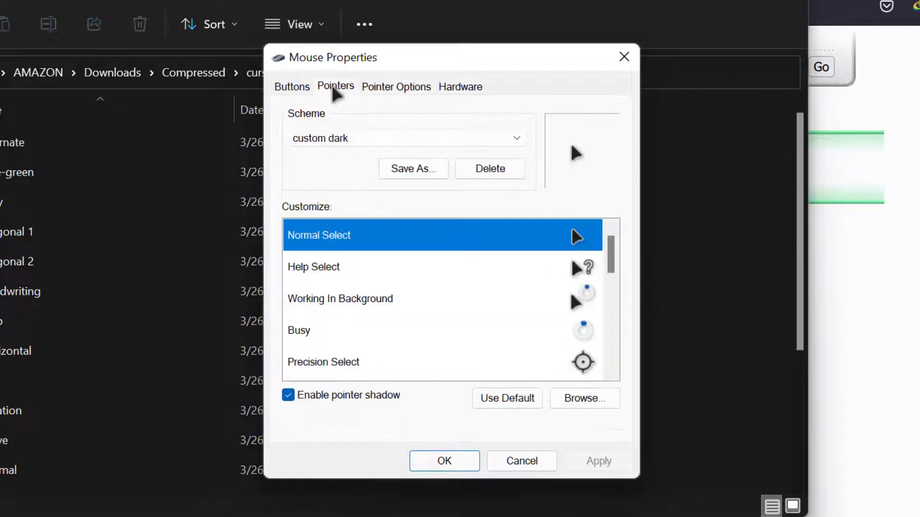
left_click(463, 138)
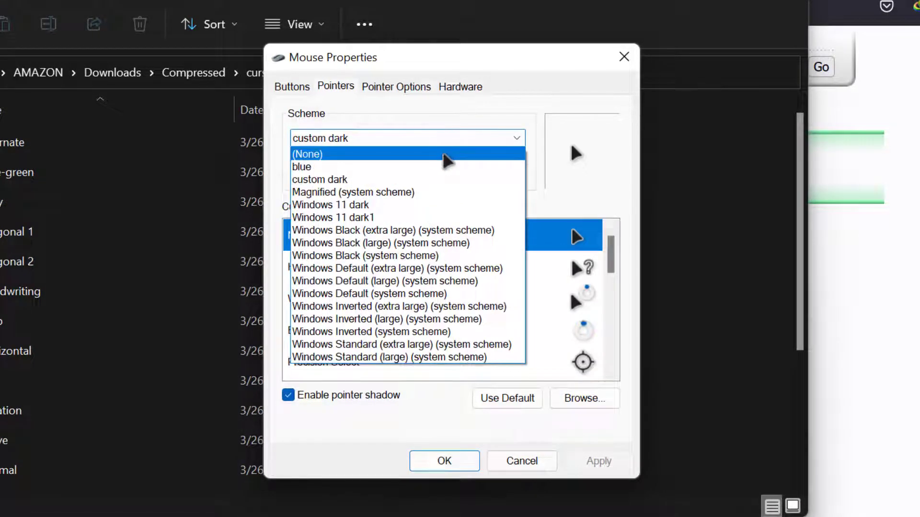
left_click(444, 154)
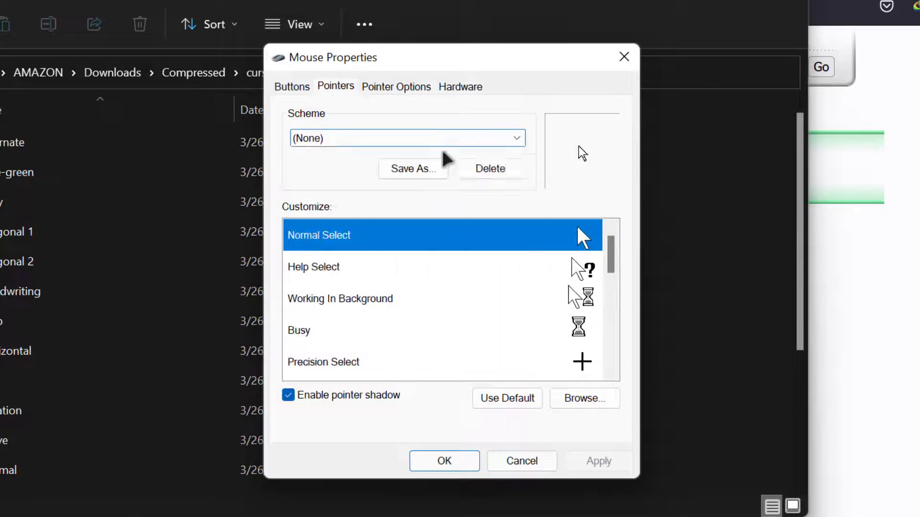
Browse for a Normal Select pointer file and go to the cursor tutorial folder in Downloads > Compressed.
left_click(580, 237)
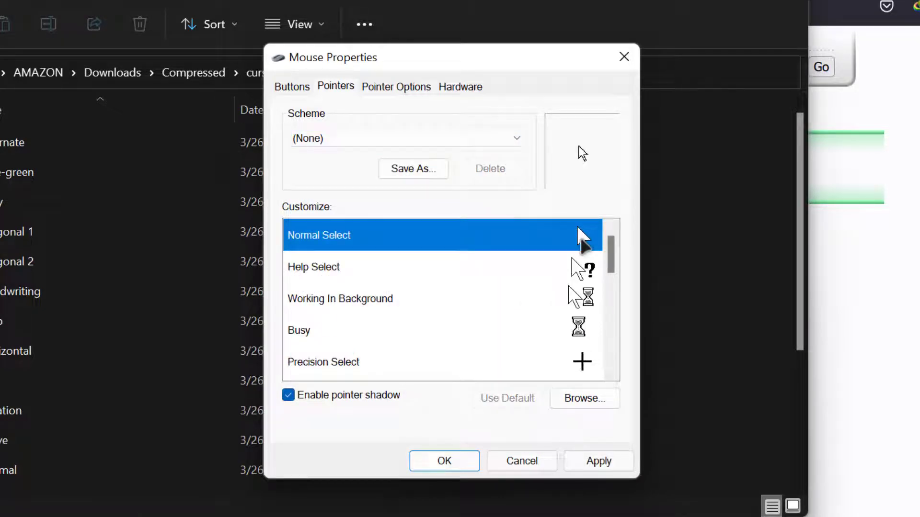
double_click(580, 237)
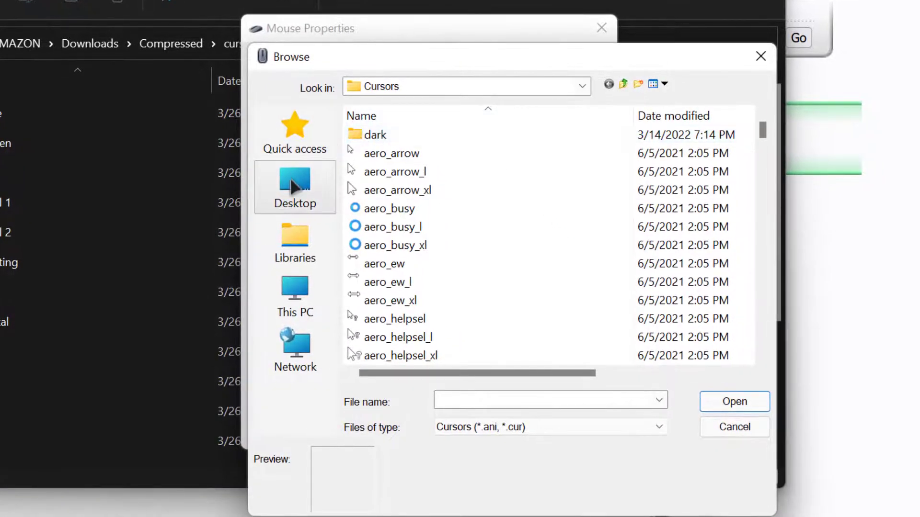
left_click(295, 238)
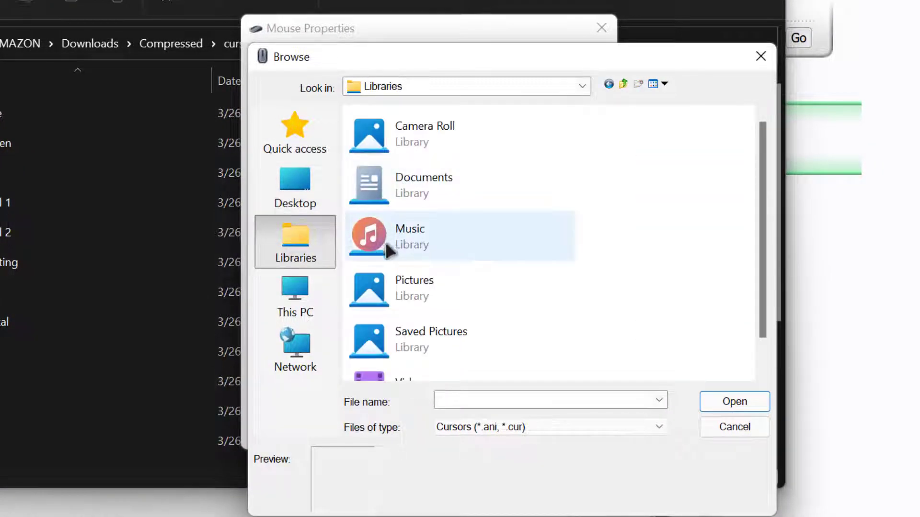
scroll(384, 257, "down", 1)
left_click(304, 204)
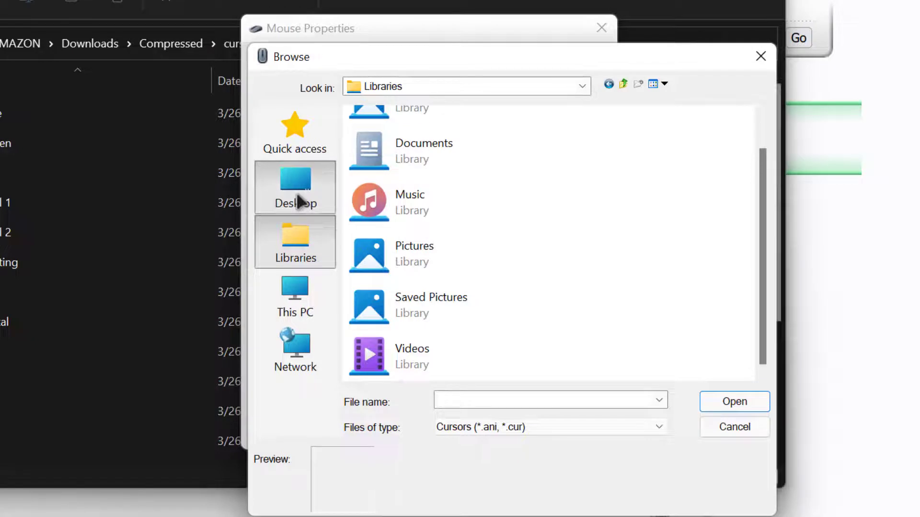
scroll(378, 267, "down", 3)
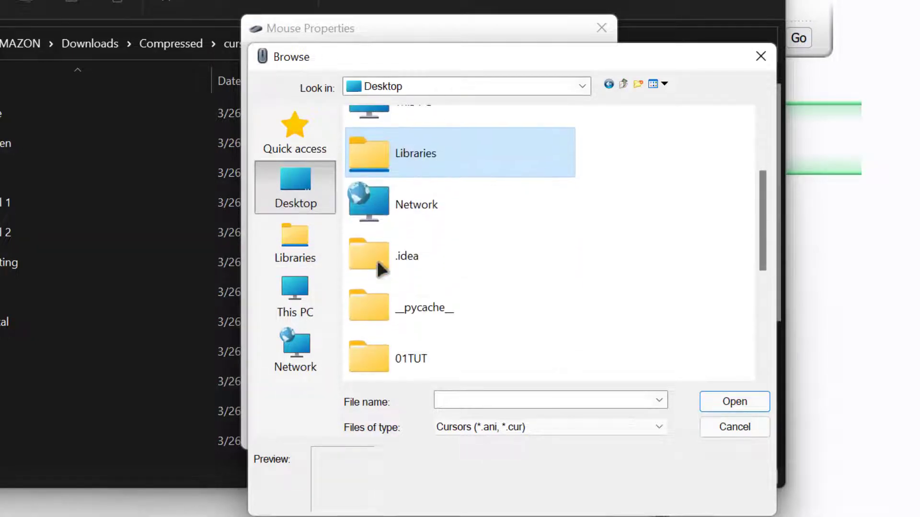
scroll(378, 268, "up", 1)
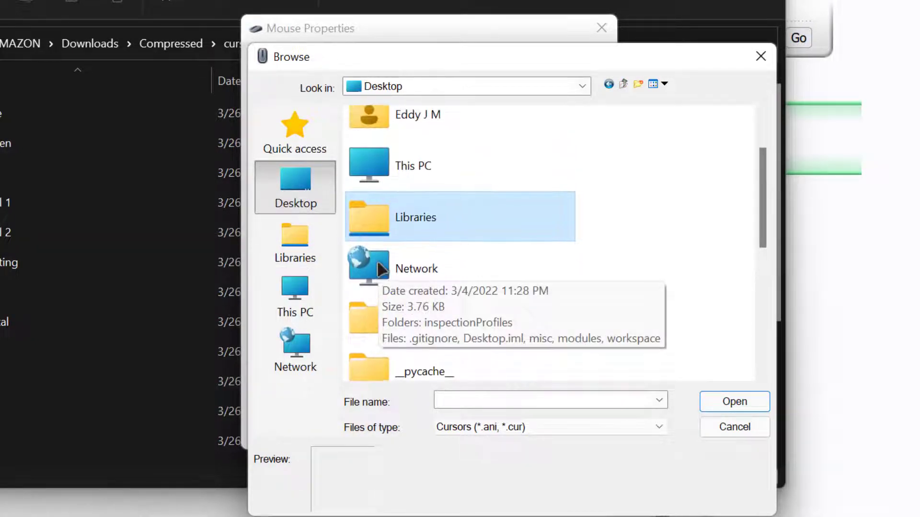
scroll(369, 265, "down", 1)
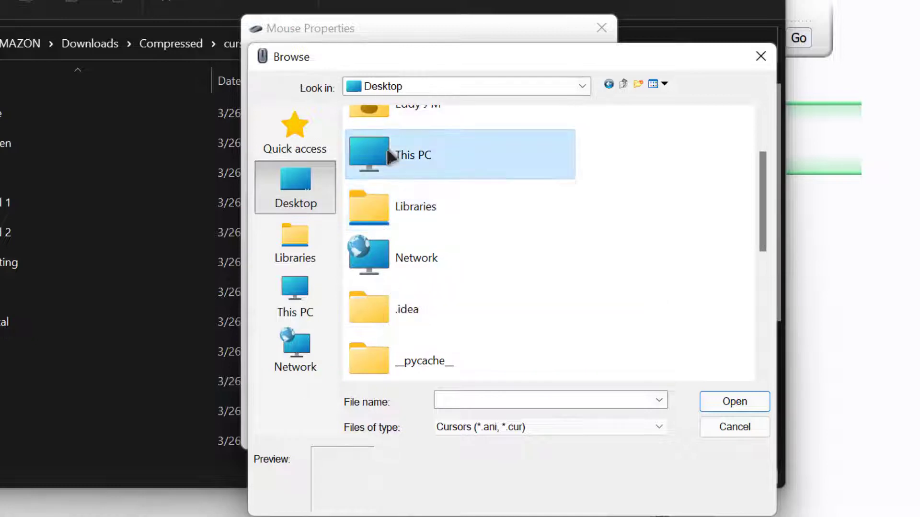
double_click(390, 154)
double_click(372, 261)
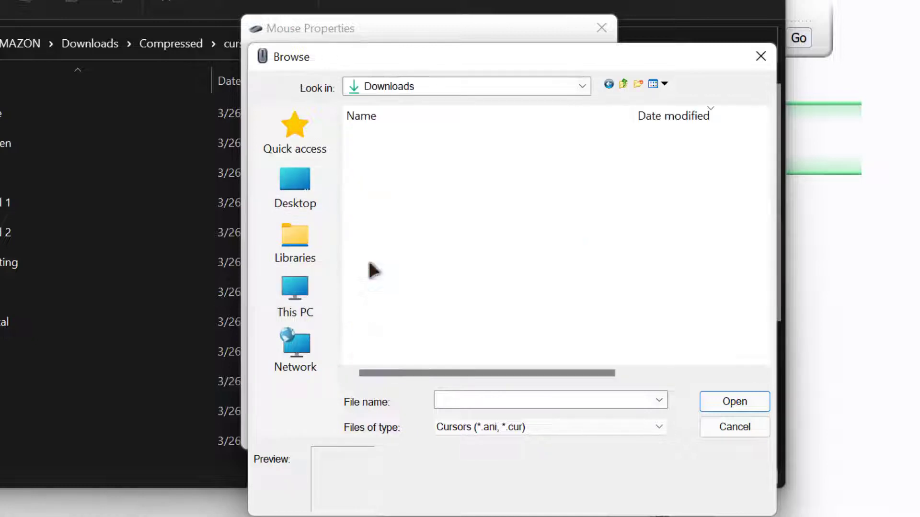
double_click(398, 153)
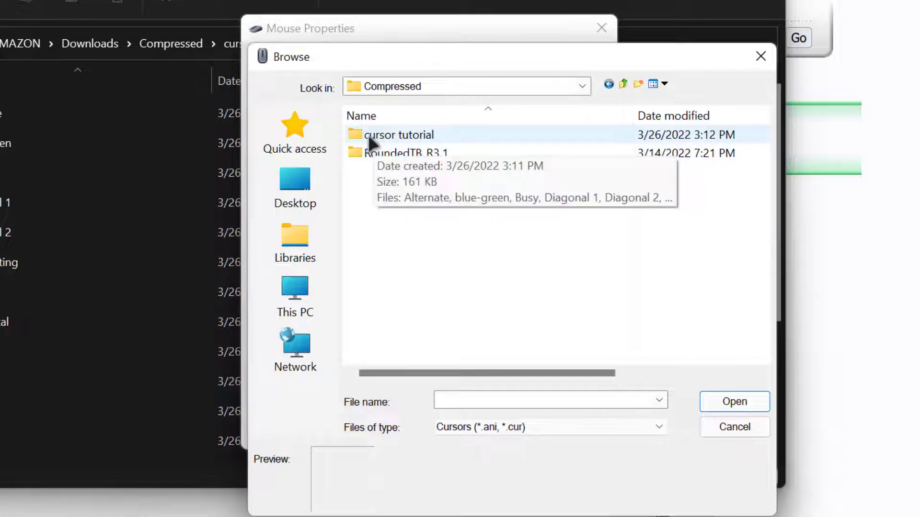
double_click(367, 134)
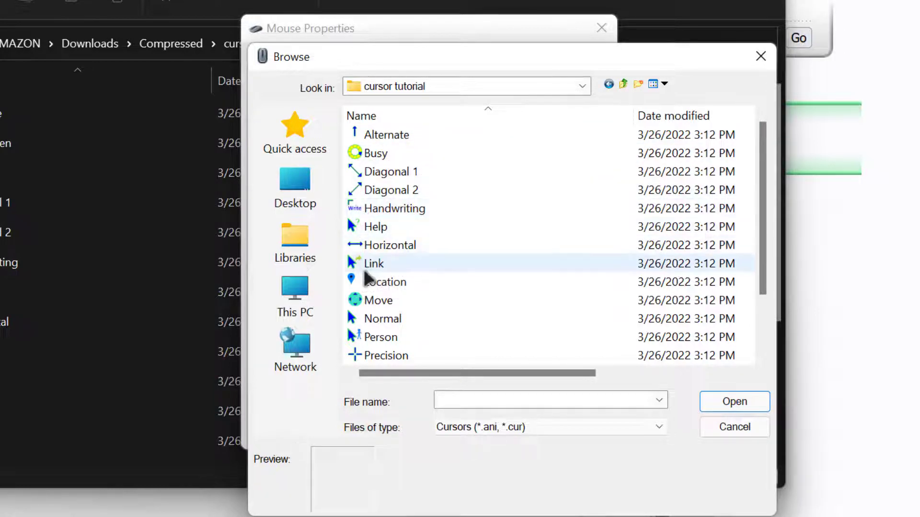
Assign the Normal cursor file to Normal Select and the Help cursor file to Help Select.
left_click(379, 320)
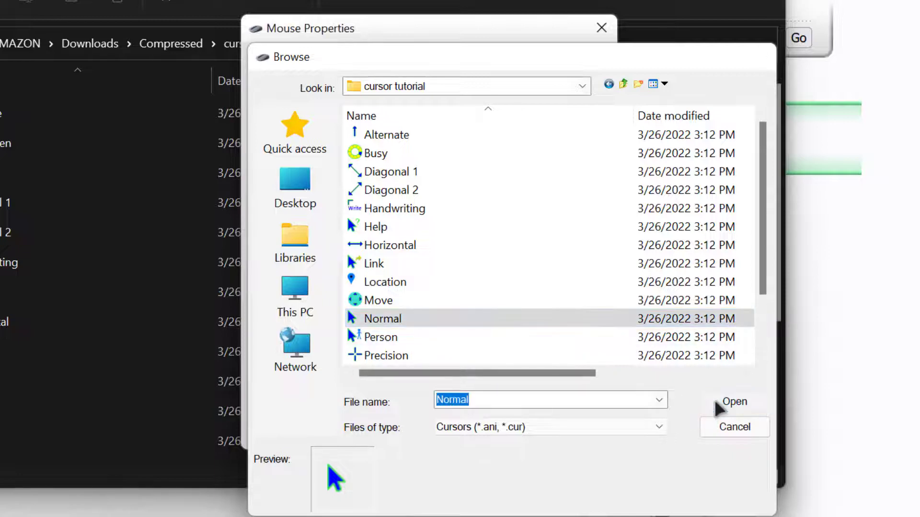
left_click(721, 401)
left_click(446, 239)
double_click(444, 235)
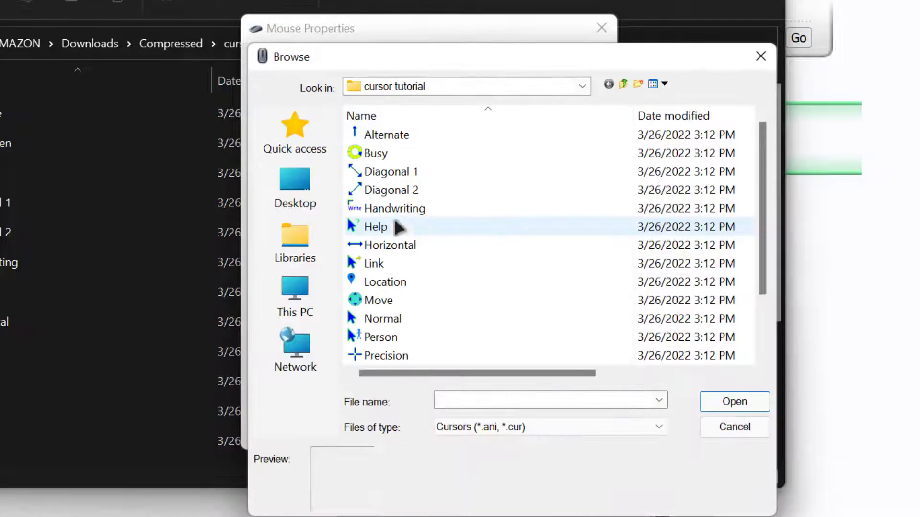
left_click(379, 227)
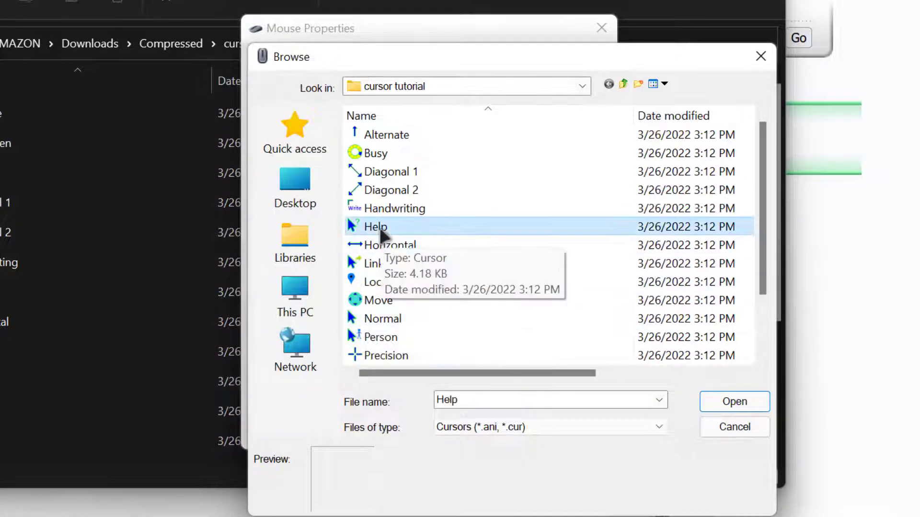
left_click(731, 402)
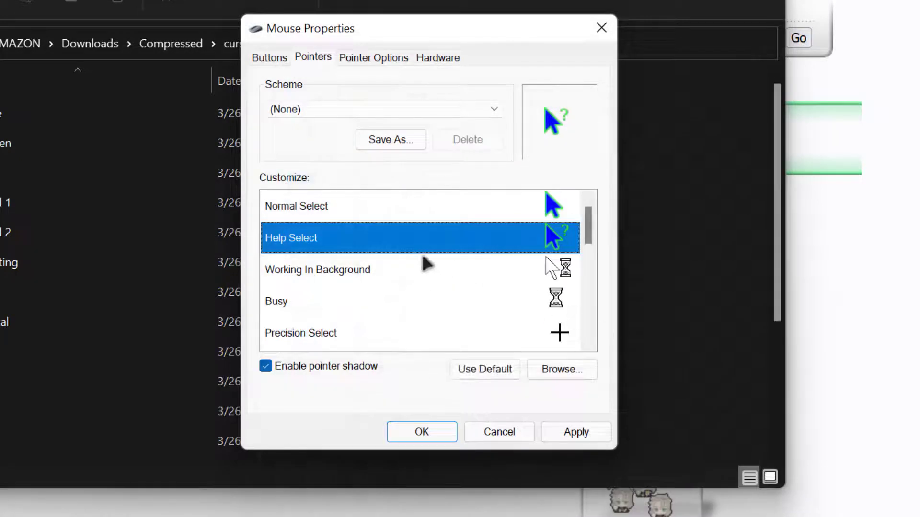
Assign the Working cursor file from the cursor tutorial folder to the Working In Background pointer.
double_click(370, 275)
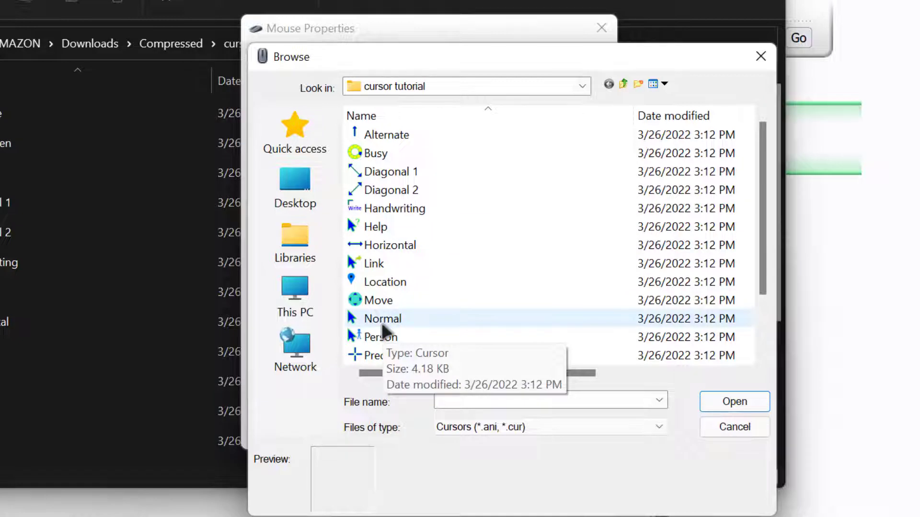
scroll(382, 330, "down", 1)
scroll(366, 346, "down", 1)
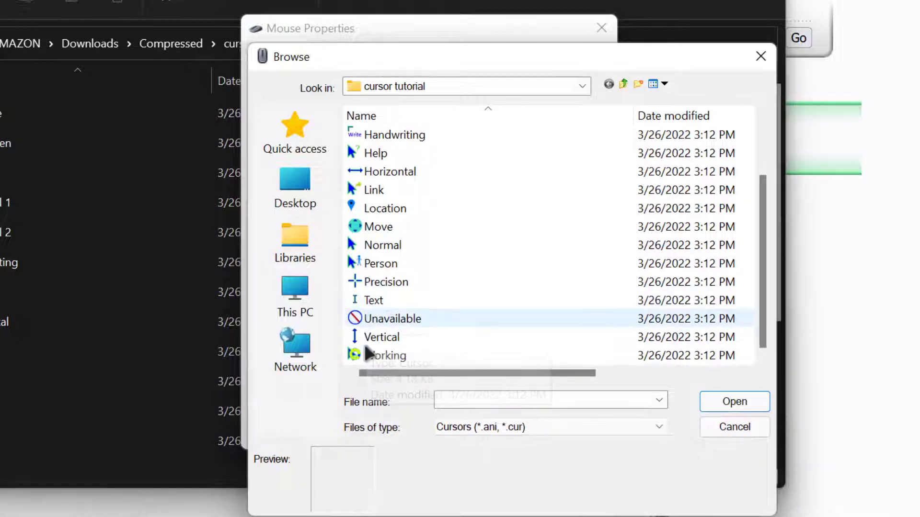
left_click(365, 355)
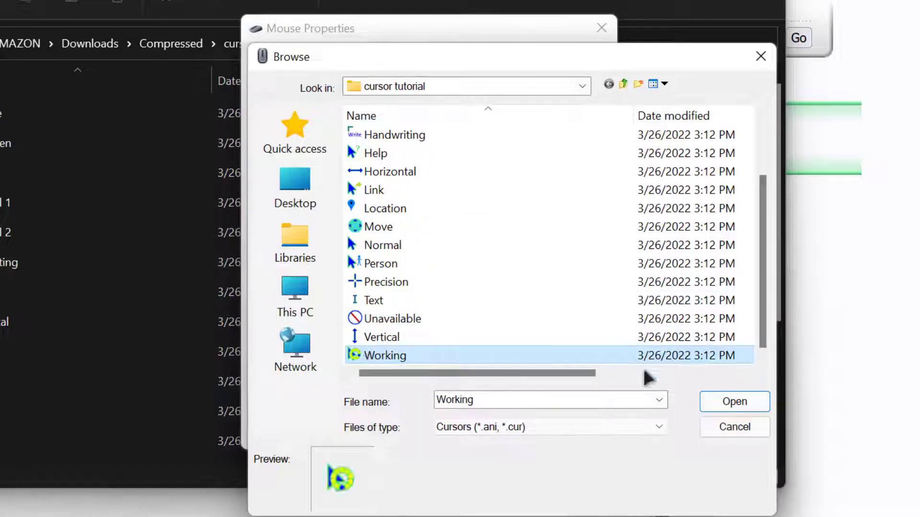
left_click(731, 402)
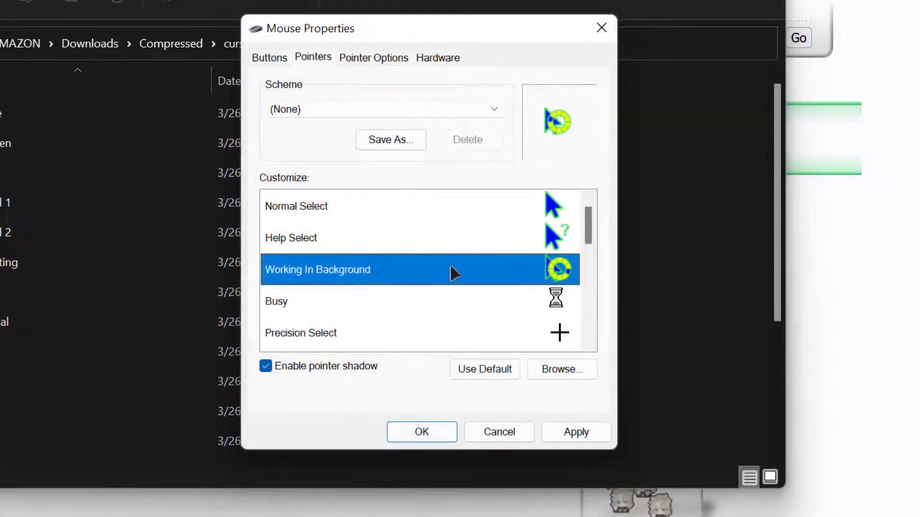
Assign the Busy cursor file to the Busy pointer and the Precision file to Precision Select.
double_click(345, 303)
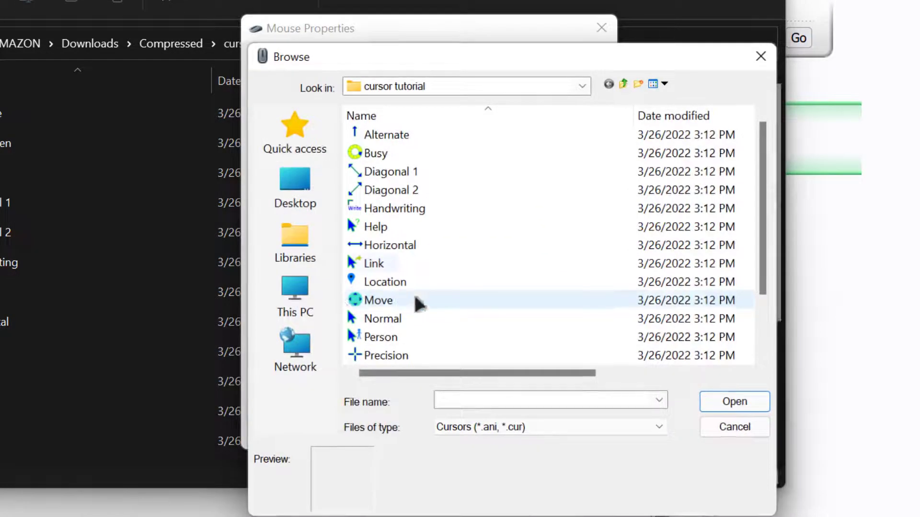
left_click(381, 154)
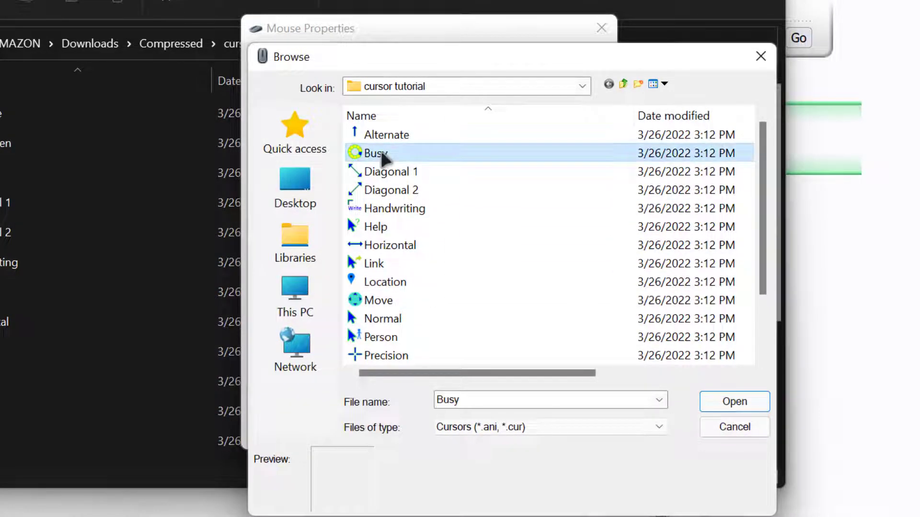
left_click(717, 404)
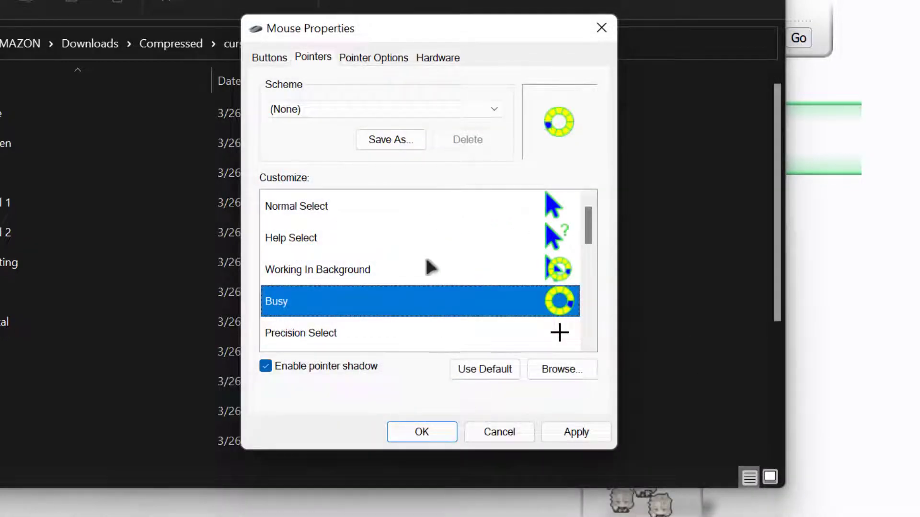
double_click(424, 334)
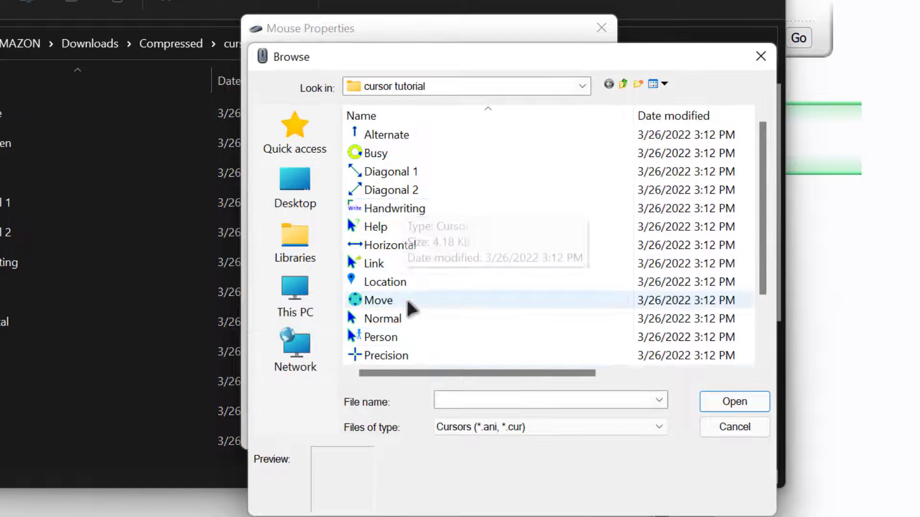
left_click(405, 354)
left_click(718, 408)
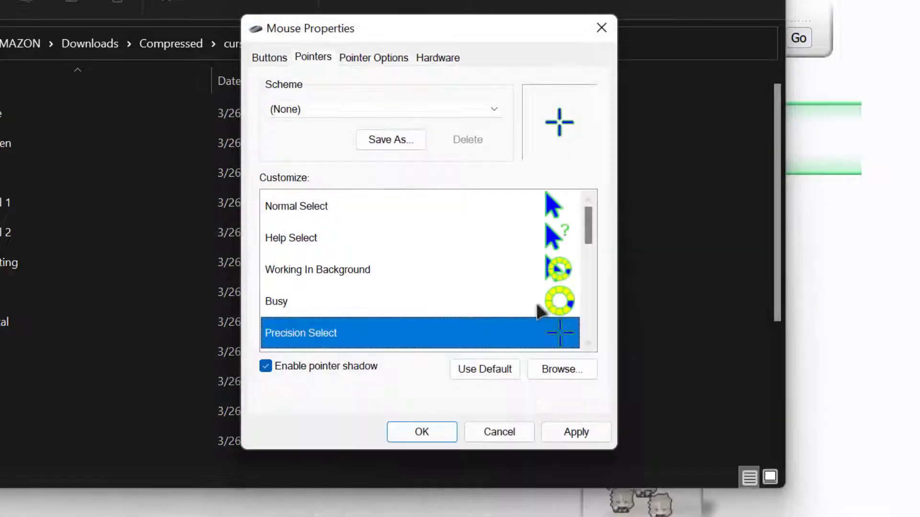
Assign the Text cursor file from the cursor tutorial folder to the Text Select pointer.
left_click_drag(590, 233, 582, 253)
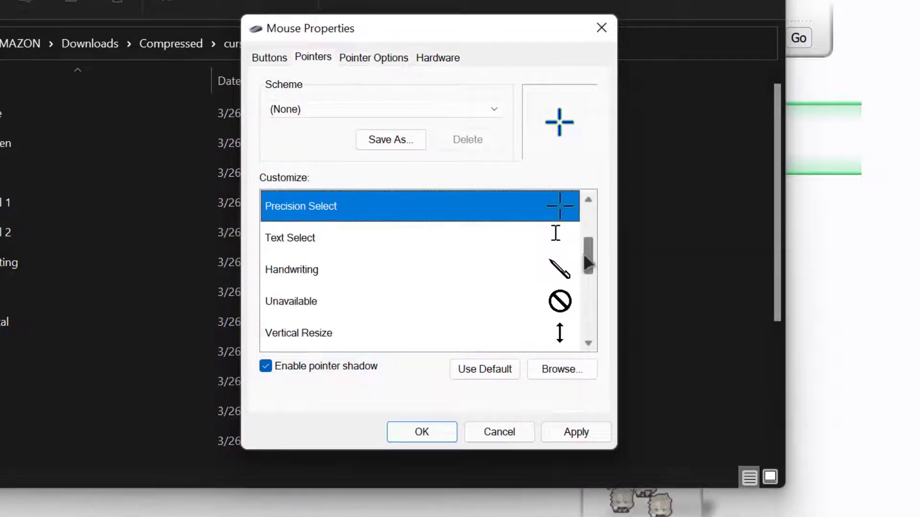
double_click(511, 243)
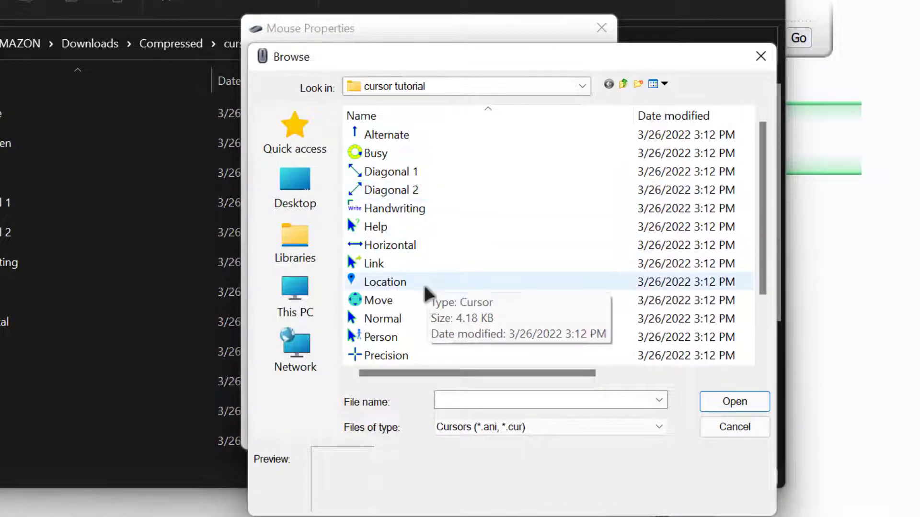
scroll(419, 279, "down", 1)
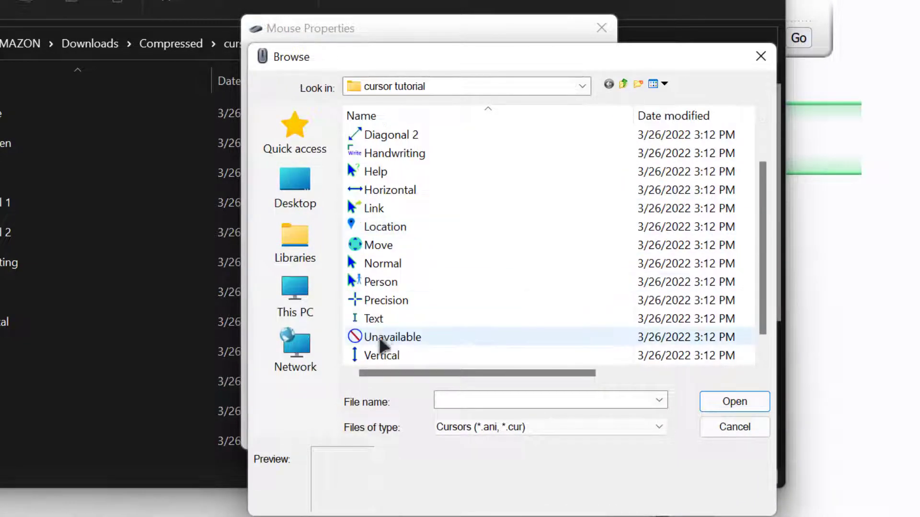
left_click(397, 317)
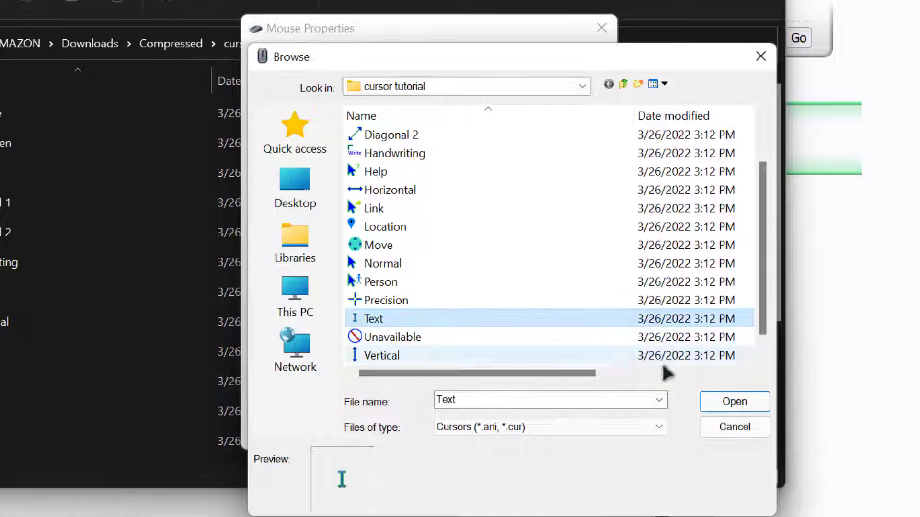
left_click(715, 404)
Assign the Handwriting cursor file to the Handwriting pointer and the Unavailable file to the Unavailable pointer.
double_click(469, 267)
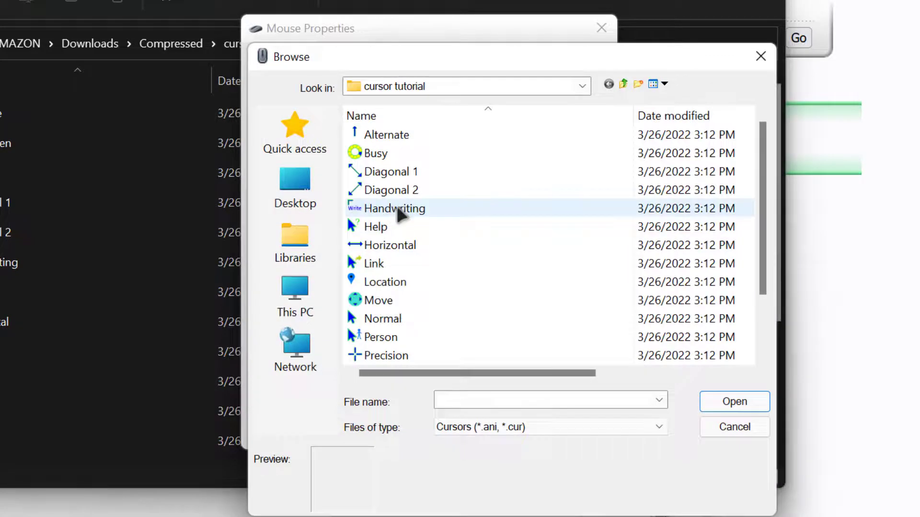
left_click(396, 207)
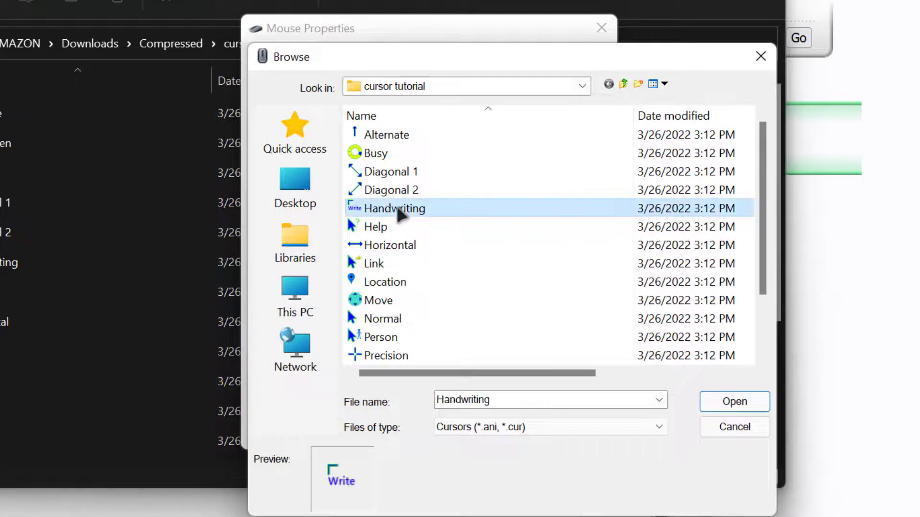
left_click(717, 402)
double_click(519, 315)
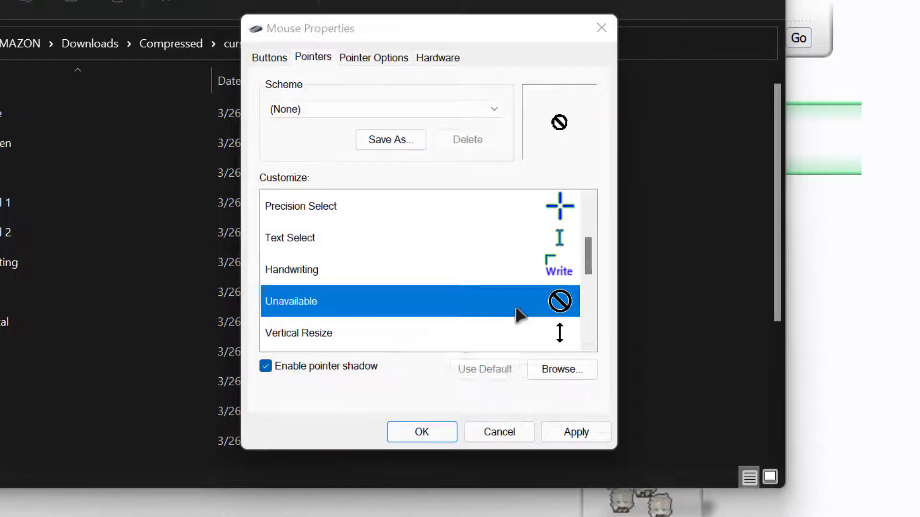
scroll(514, 304, "down", 2)
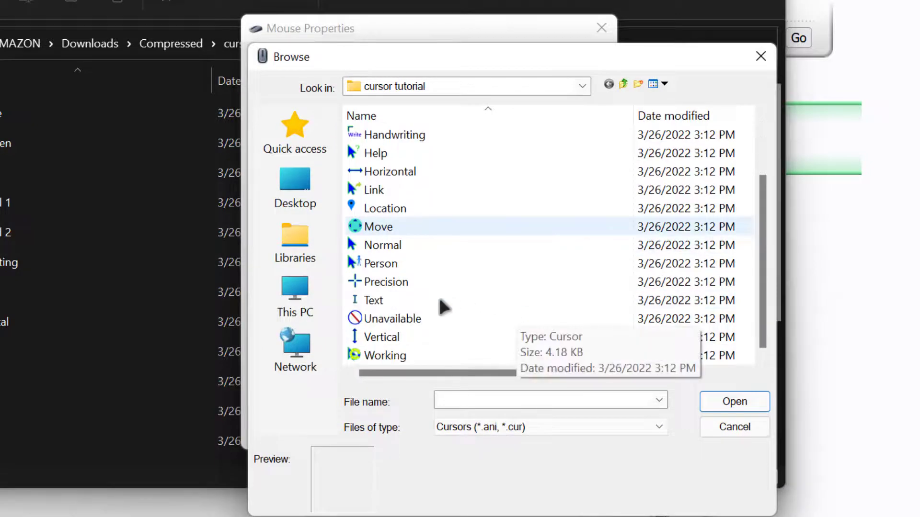
double_click(402, 319)
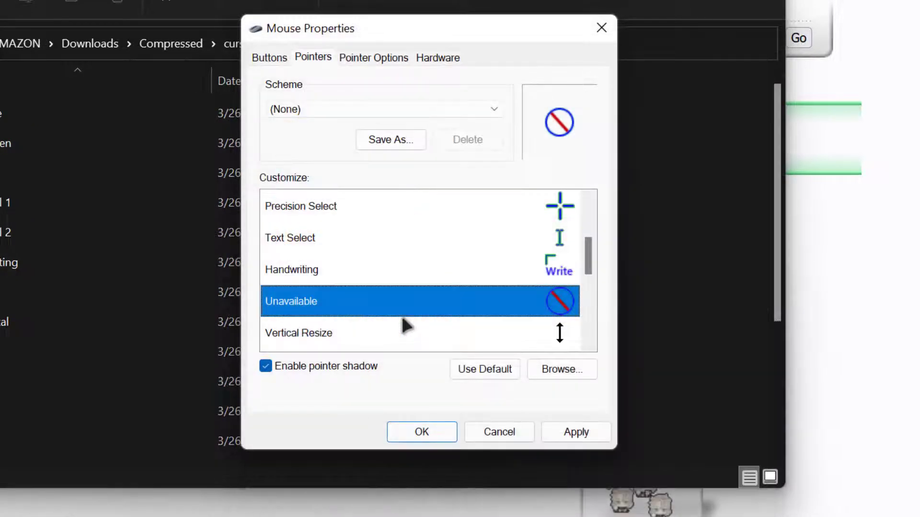
Assign the Vertical cursor file to the Vertical Resize pointer and the Horizontal file to Horizontal Resize.
double_click(439, 332)
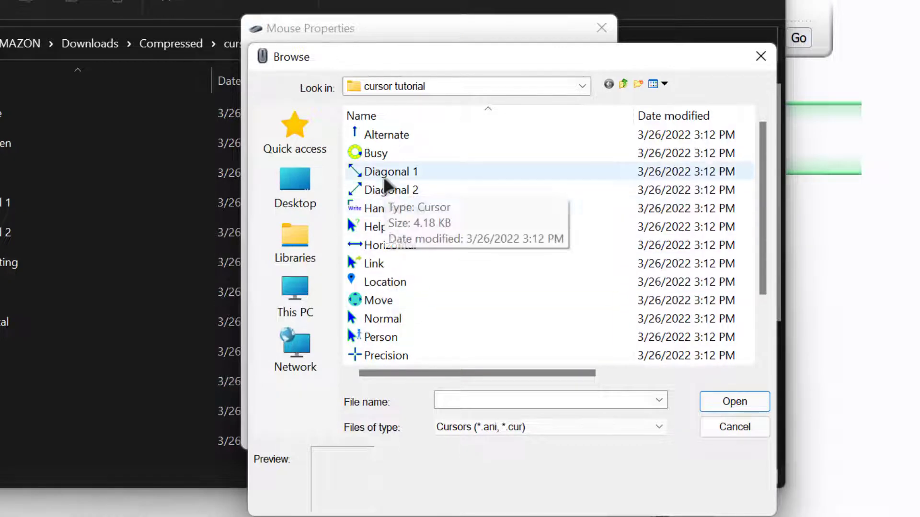
scroll(392, 248, "down", 2)
left_click(375, 337)
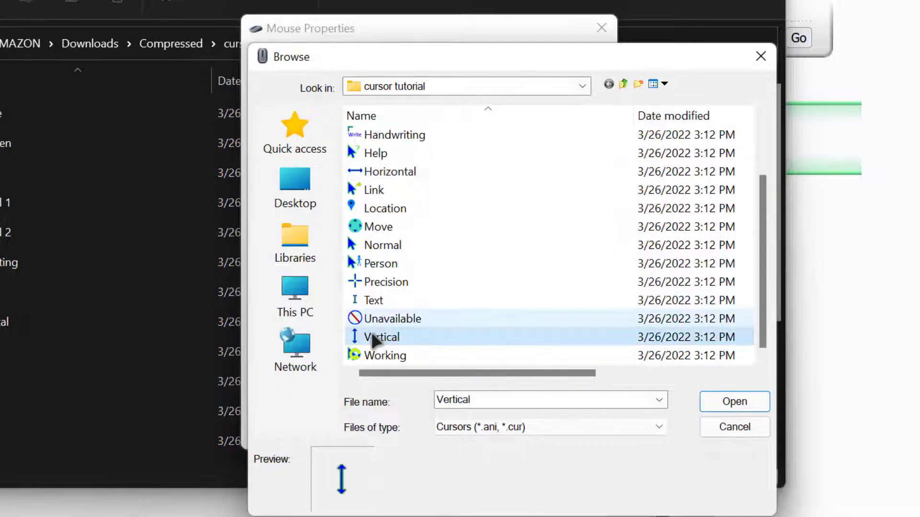
double_click(375, 339)
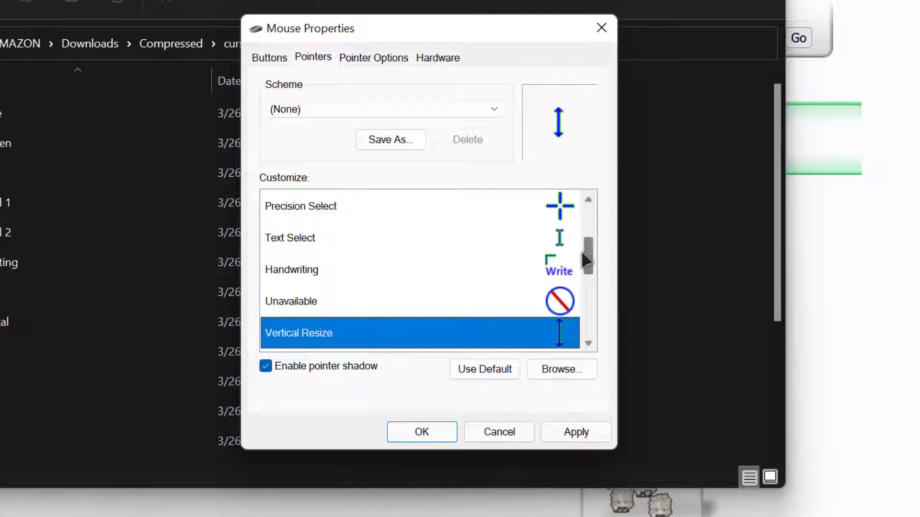
left_click_drag(588, 259, 588, 289)
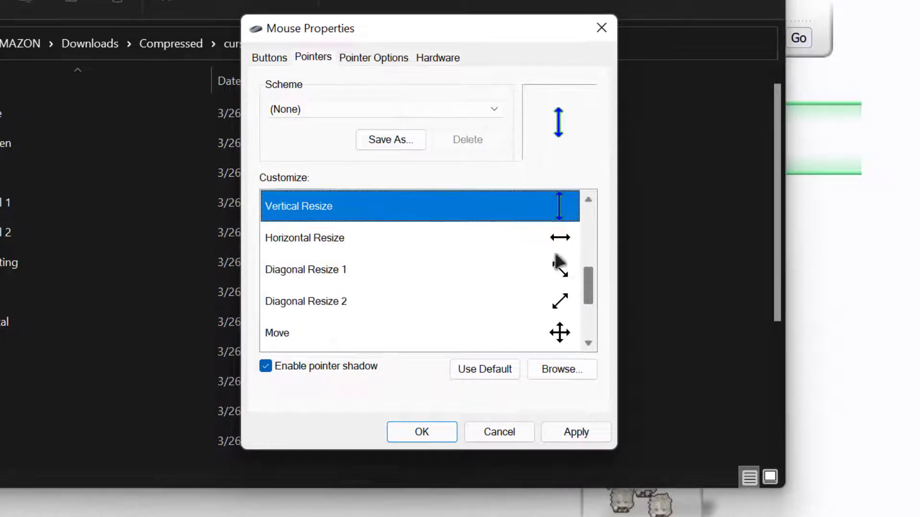
double_click(541, 240)
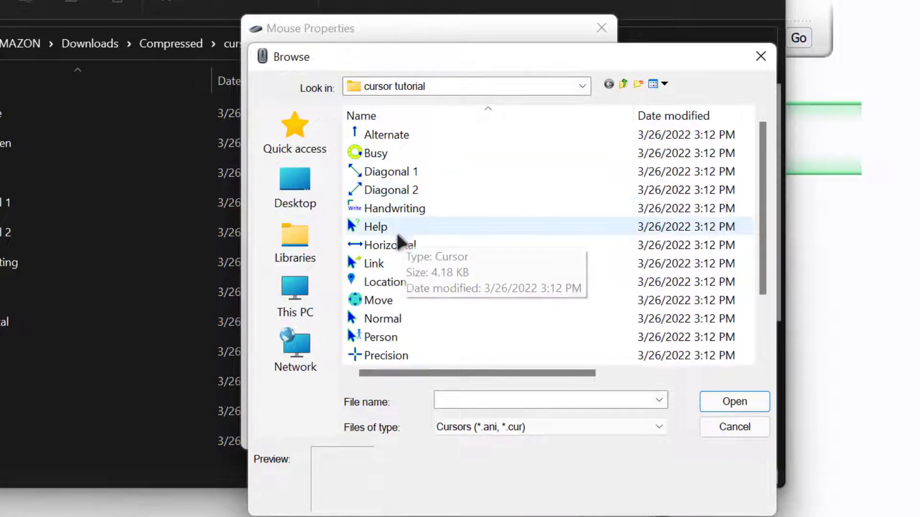
double_click(395, 240)
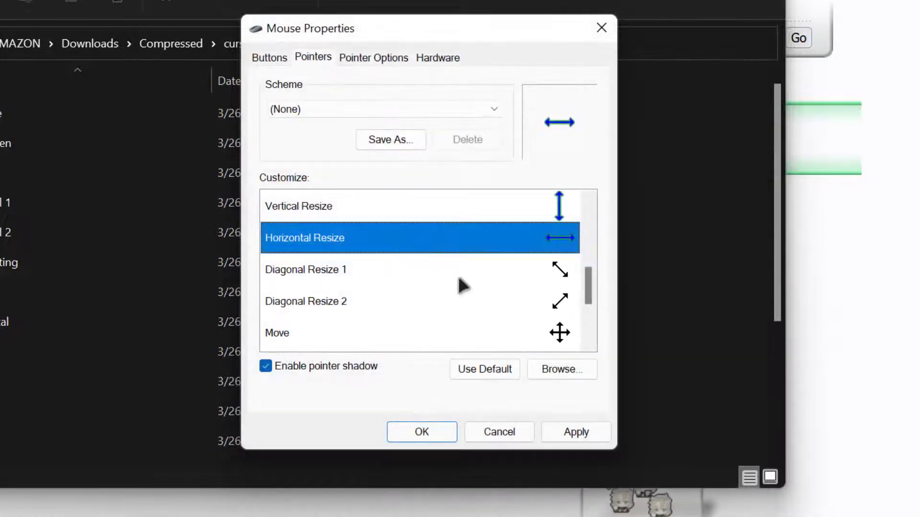
Assign the Diagonal 1 cursor file to Diagonal Resize 1 and the Diagonal 2 file to Diagonal Resize 2.
left_click(460, 280)
double_click(460, 283)
double_click(371, 172)
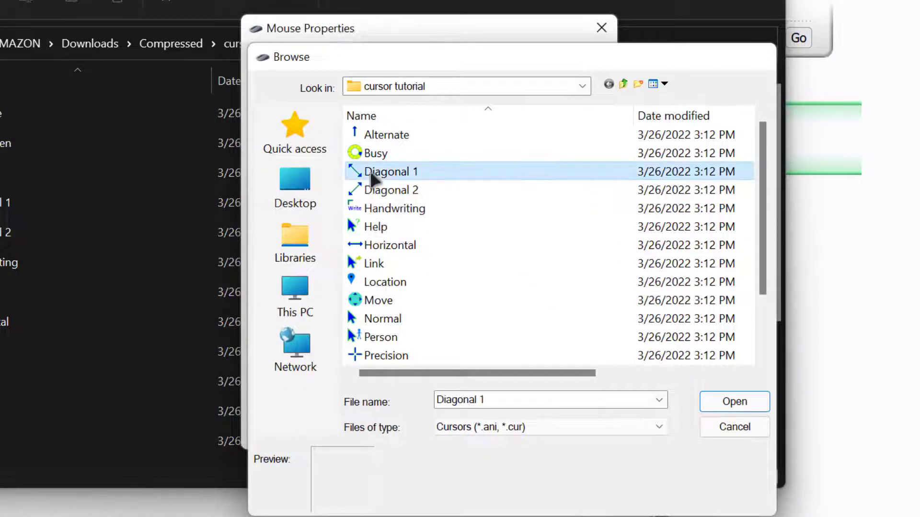
double_click(414, 311)
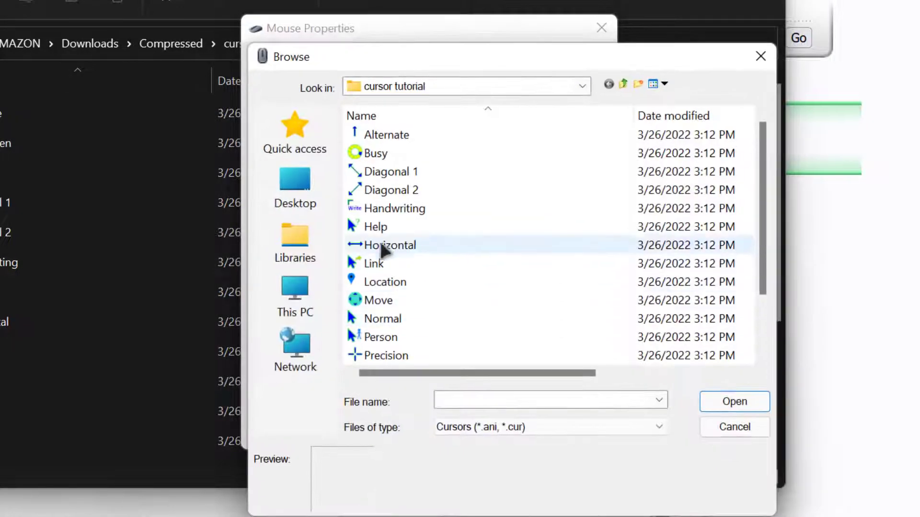
left_click(372, 194)
double_click(371, 196)
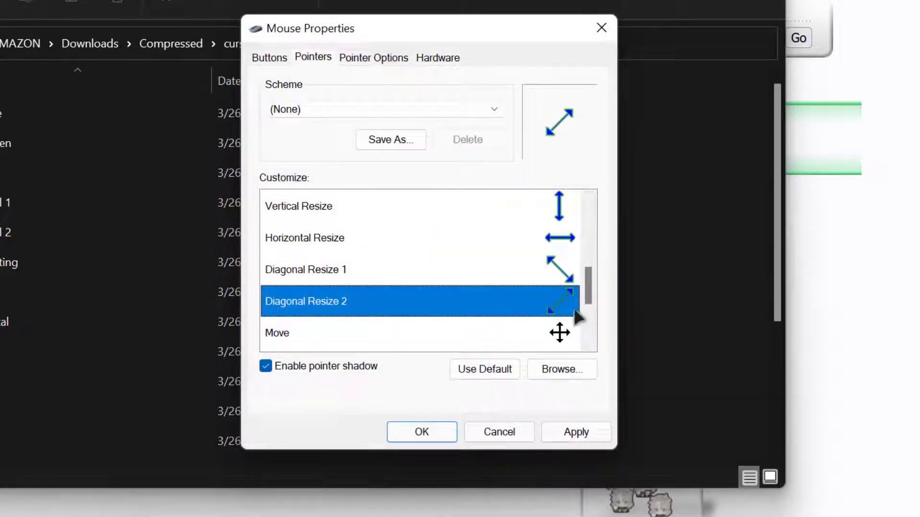
Assign the Move cursor file to the Move pointer and the Alternate file to Alternate Select.
left_click_drag(586, 289, 587, 311)
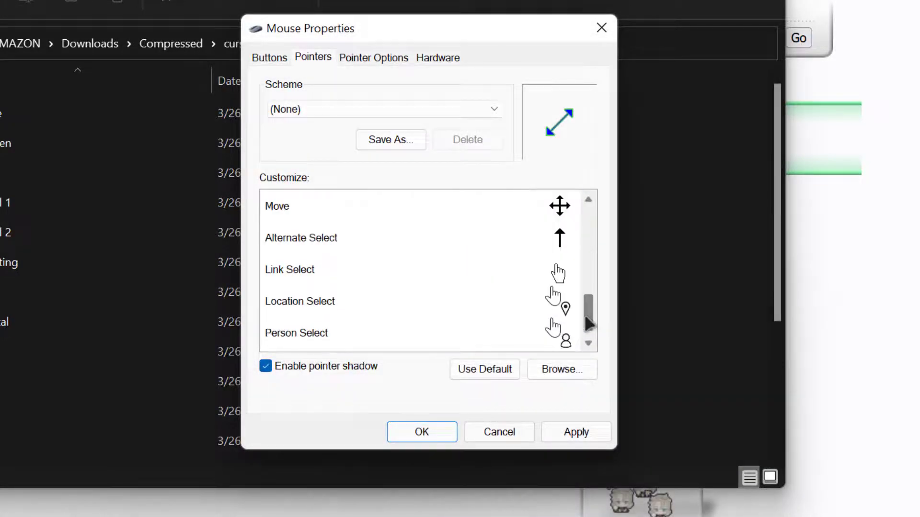
double_click(534, 209)
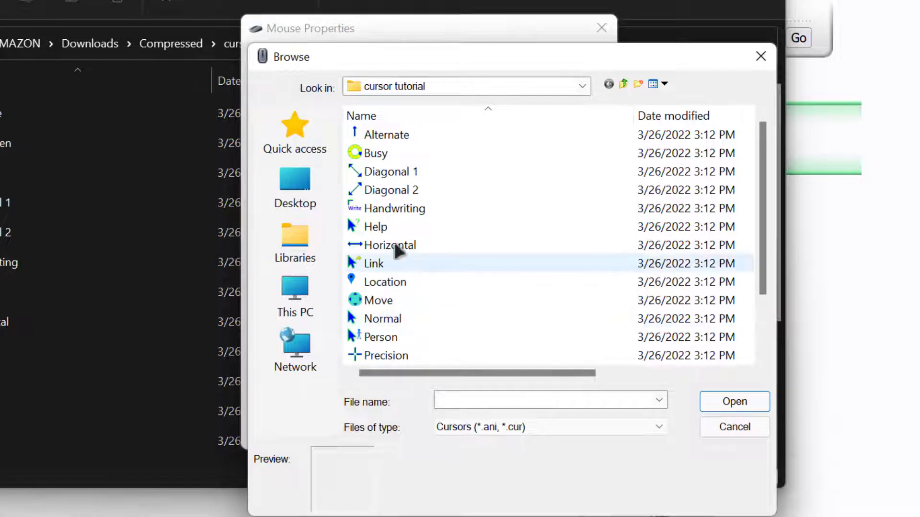
scroll(390, 219, "down", 2)
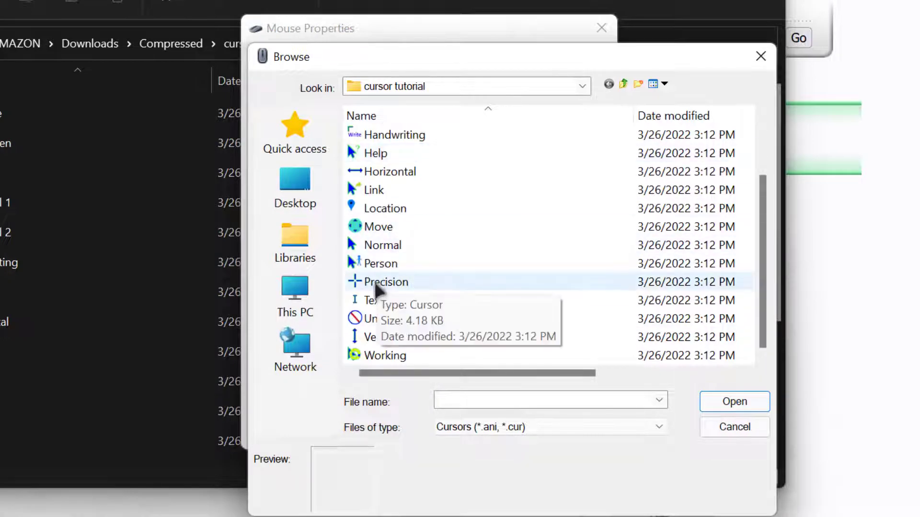
left_click(381, 225)
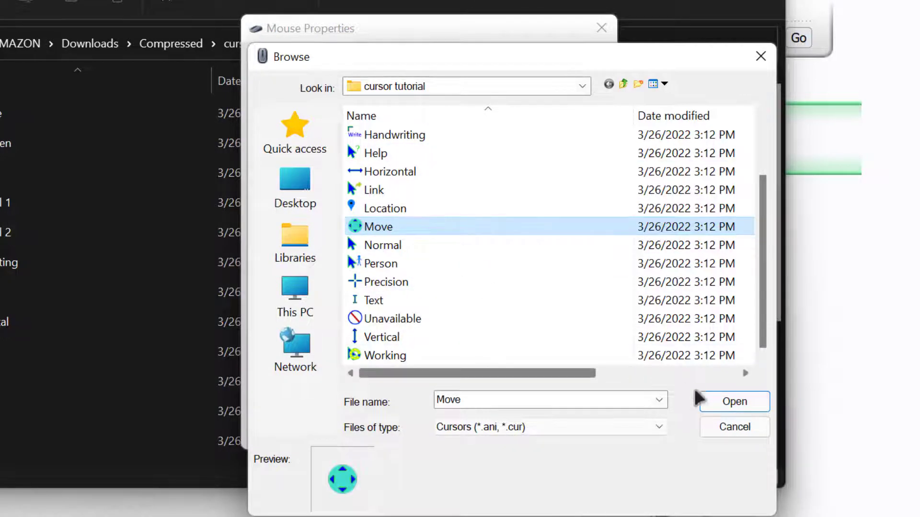
left_click(714, 403)
double_click(348, 244)
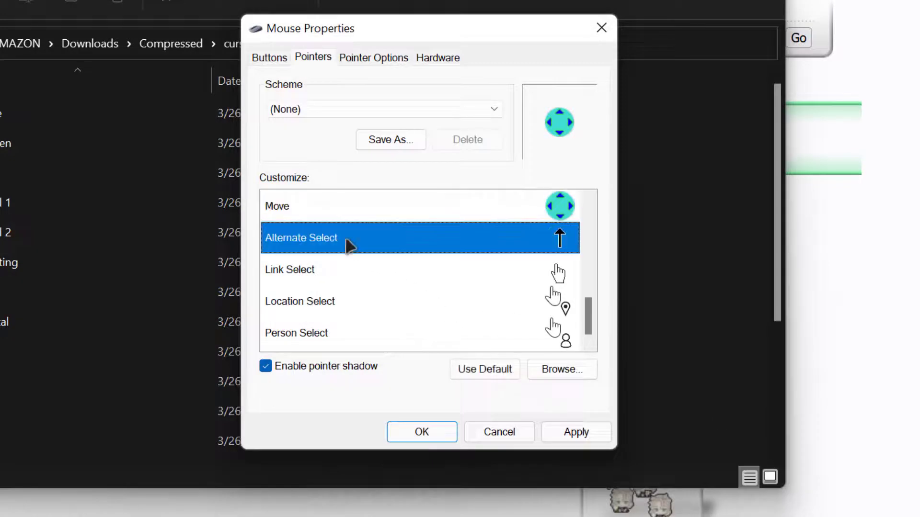
double_click(357, 135)
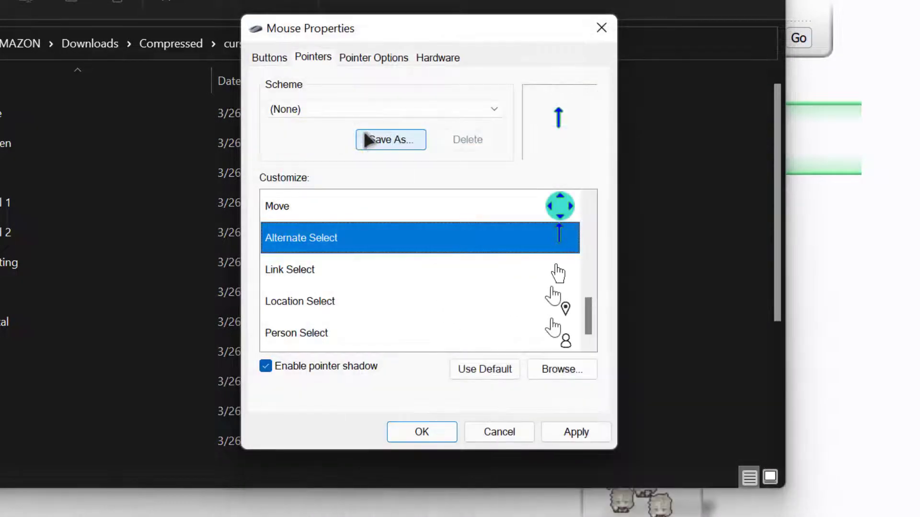
Assign the Link cursor file to the Link Select pointer and the Location file to Location Select.
double_click(347, 269)
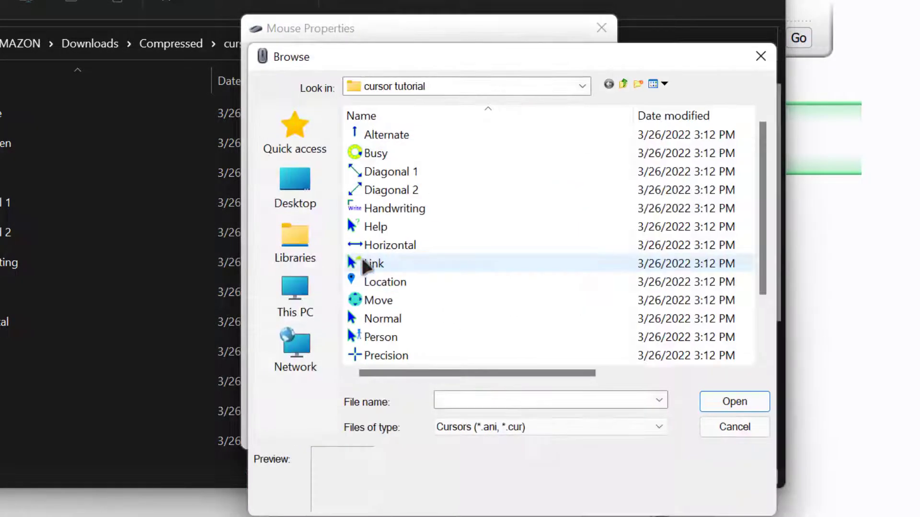
double_click(390, 263)
double_click(373, 302)
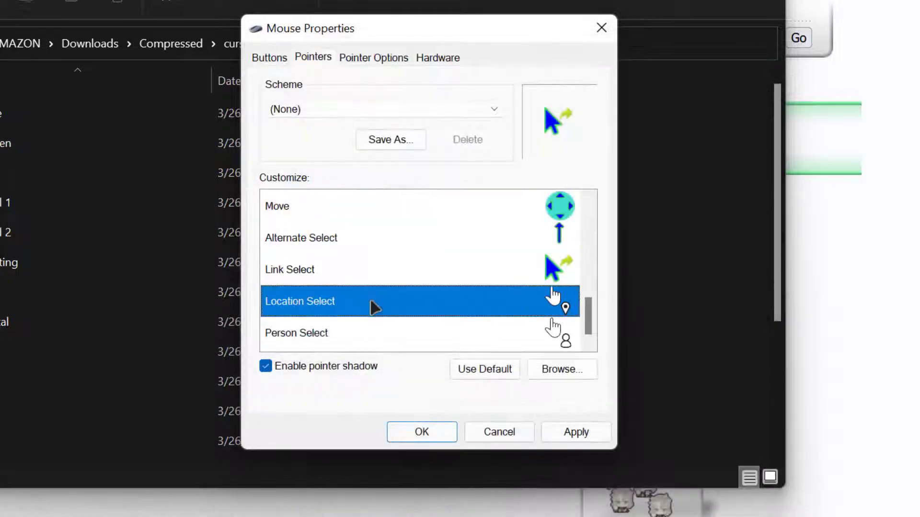
double_click(415, 287)
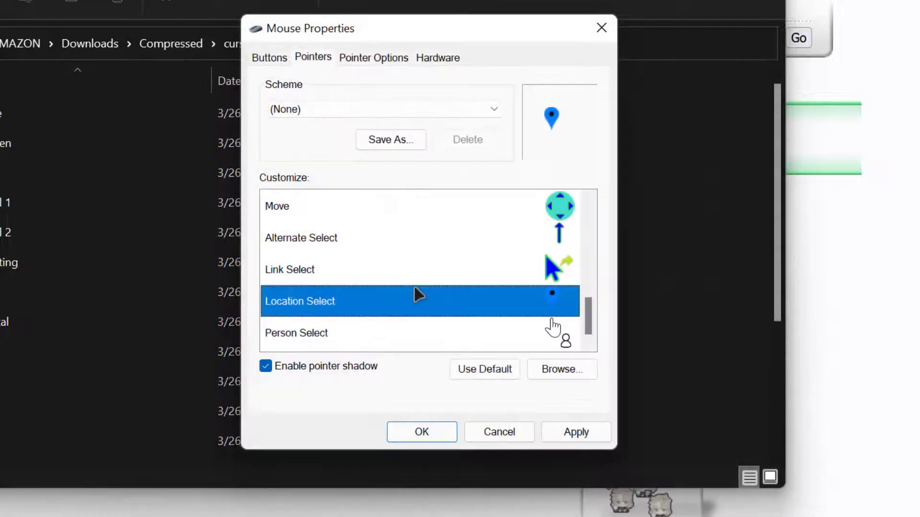
Assign the Person cursor file to the Person Select pointer and apply the pointer changes.
double_click(415, 331)
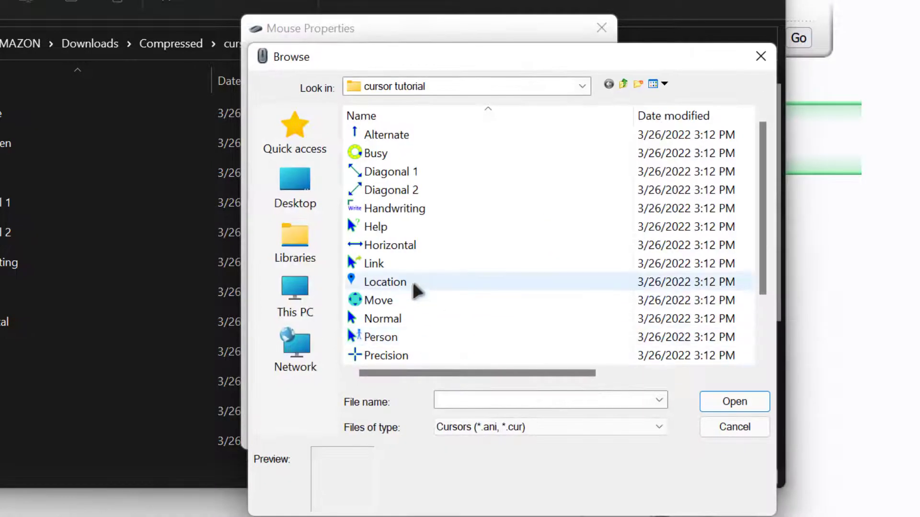
left_click(371, 337)
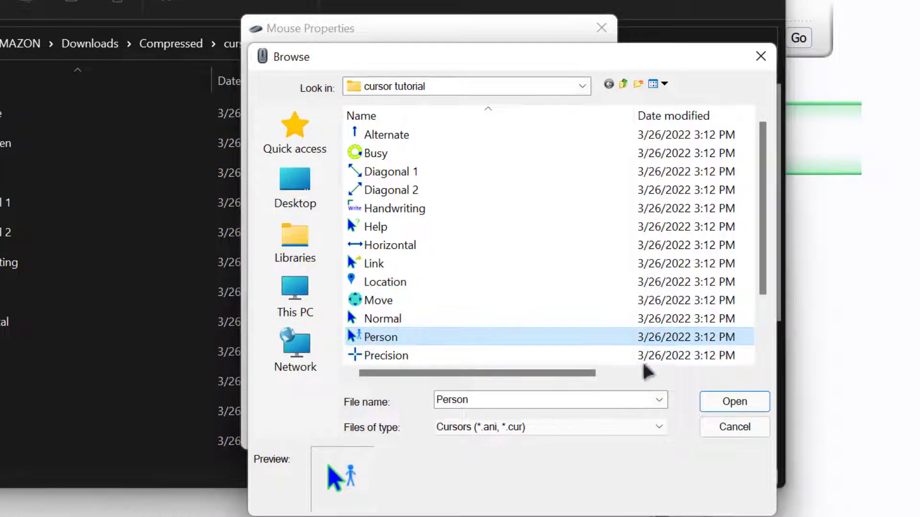
left_click(717, 398)
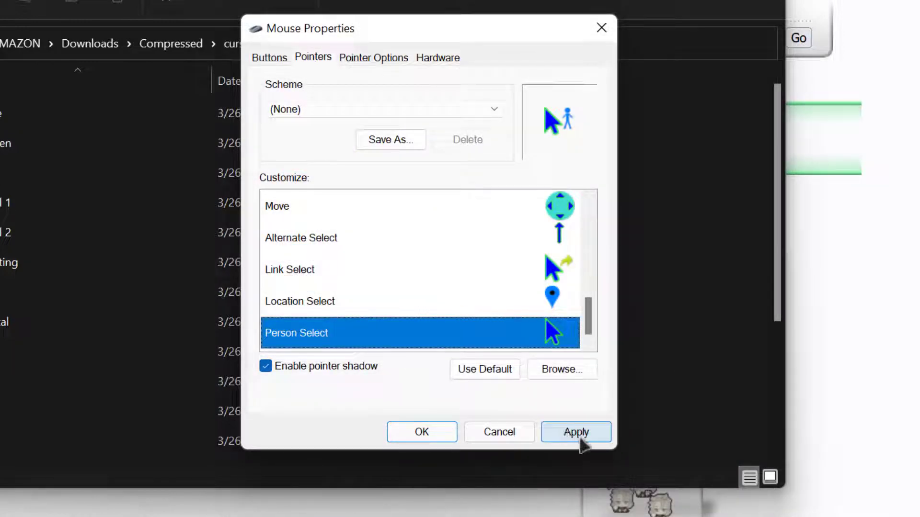
left_click(580, 435)
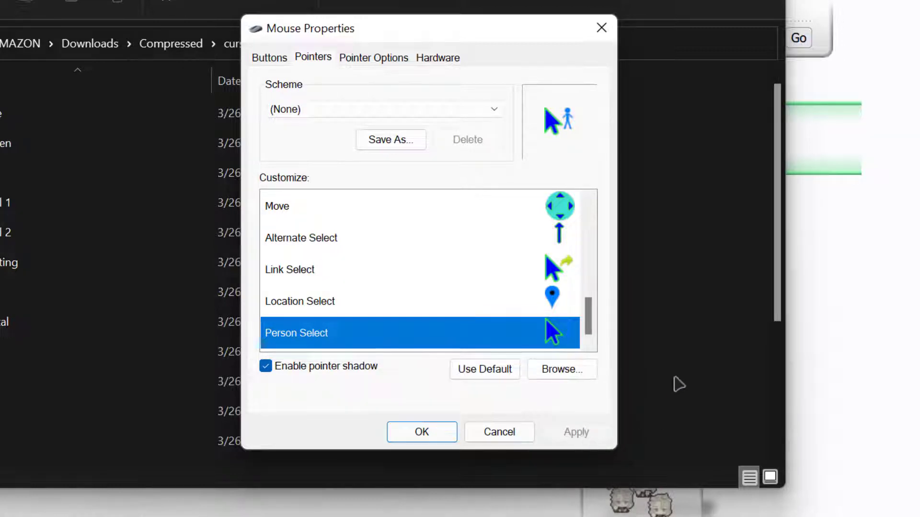
Save the customized pointers as a scheme named "blue cursors" and close the mouse properties, accepting the settings.
left_click(421, 111)
left_click(436, 111)
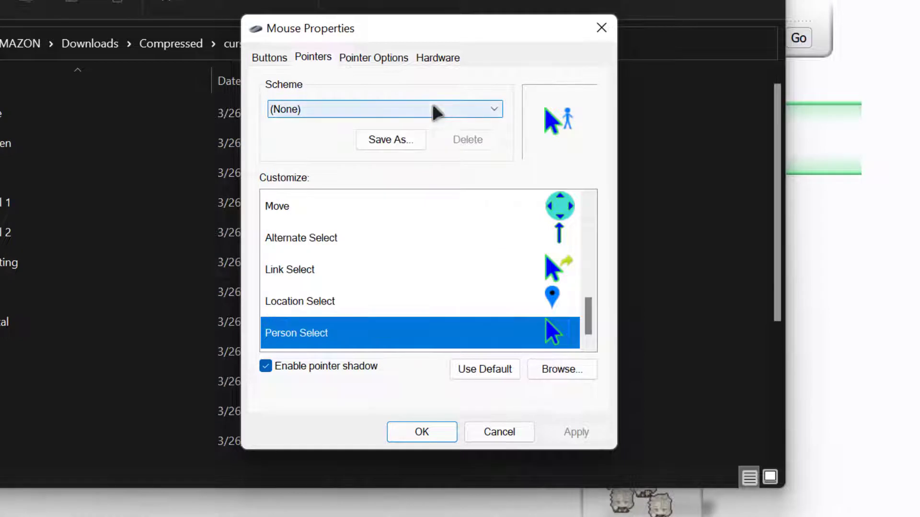
left_click(390, 137)
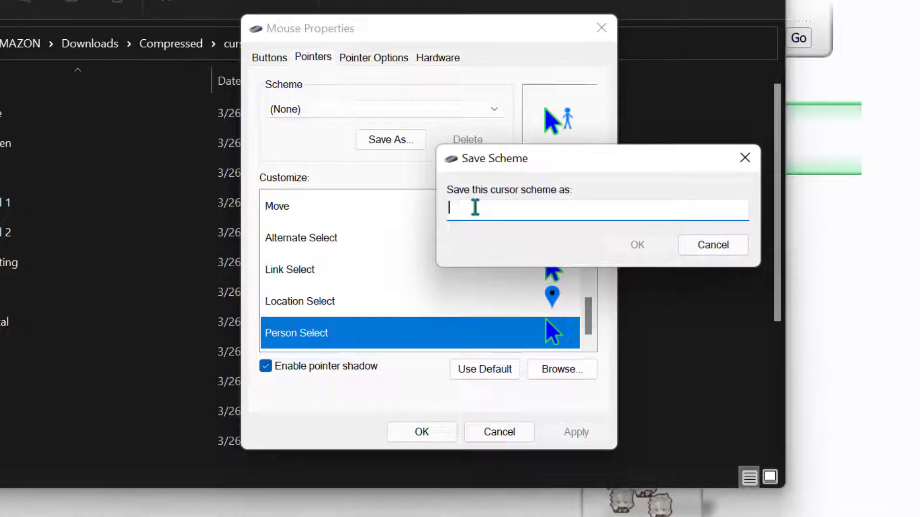
type("blue")
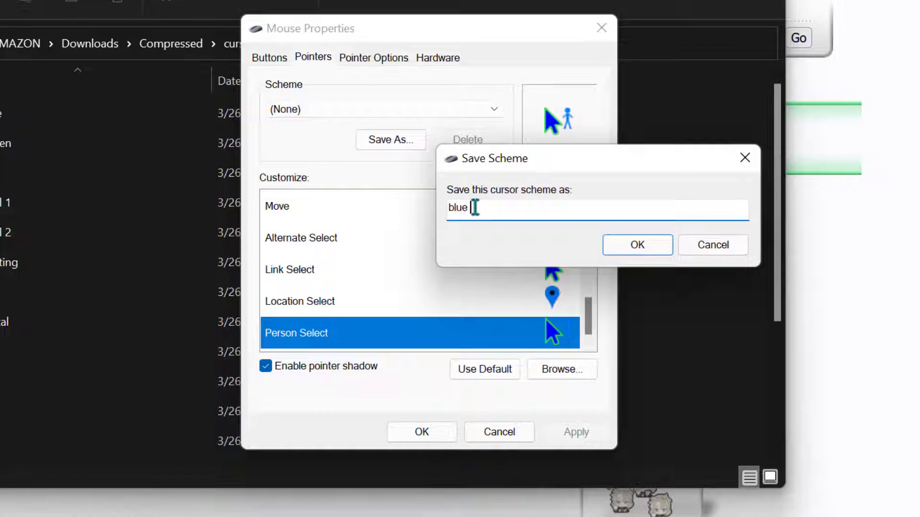
type(" cursors")
left_click(636, 245)
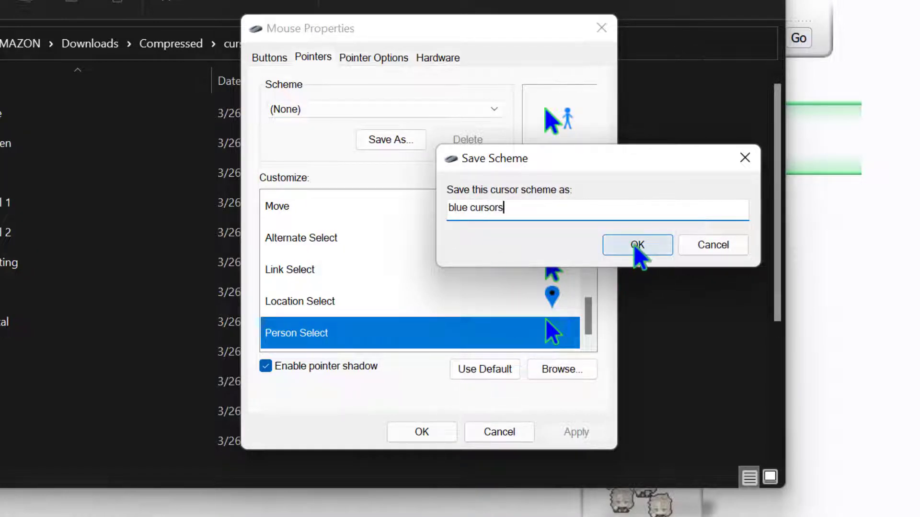
left_click(422, 431)
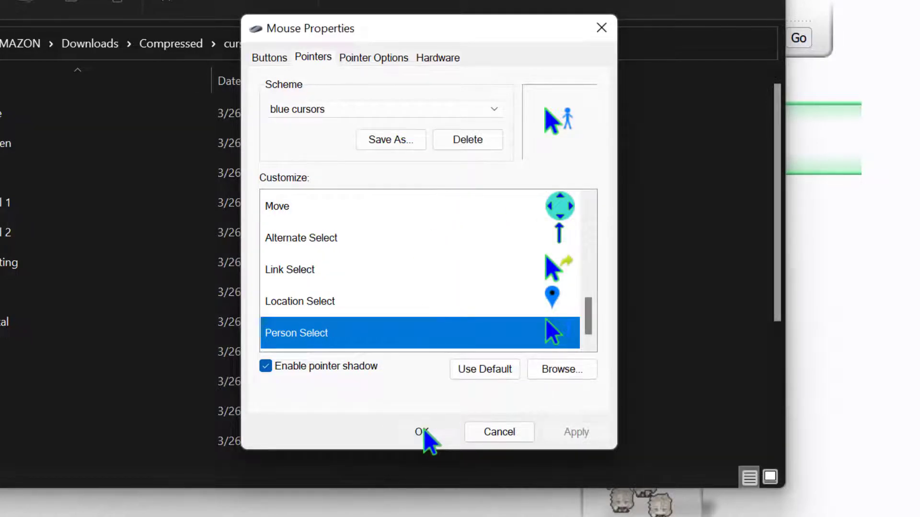